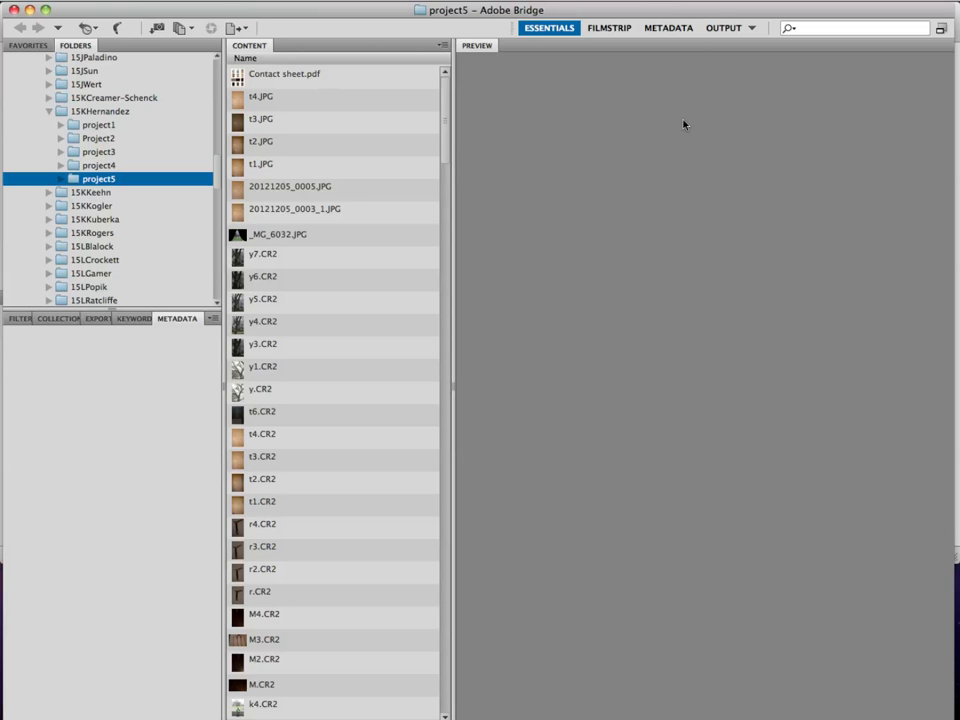
Select the images y.CR2, M3.CR2 and t1.JPG together and open them in Camera Raw.
{"action": "left_click", "coordinate": [298, 392]}
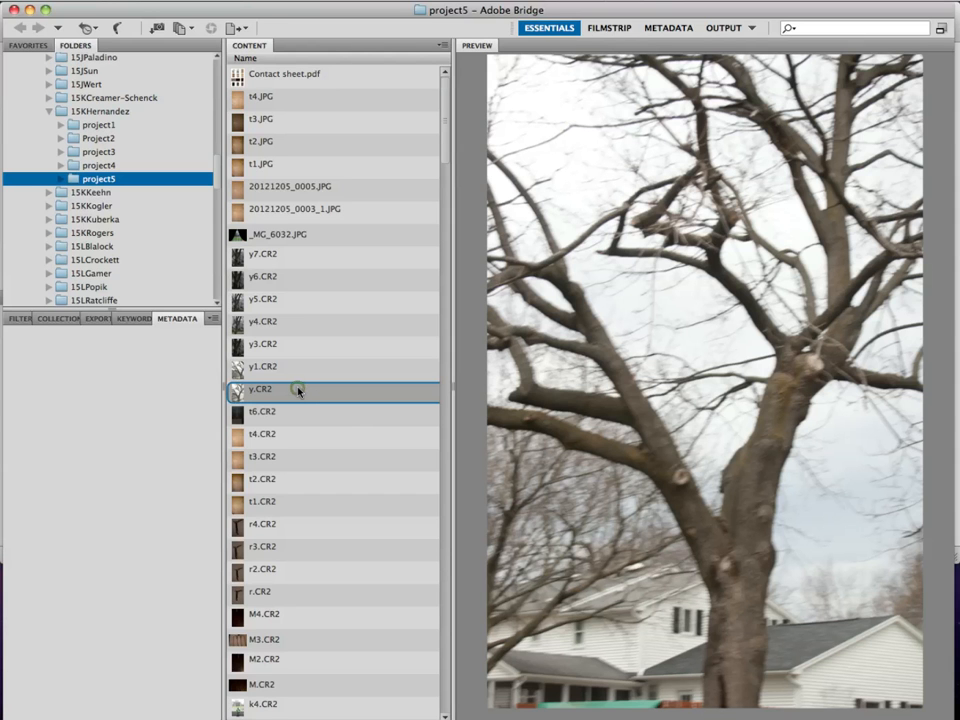
{"action": "left_click", "coordinate": [298, 636], "text": "super"}
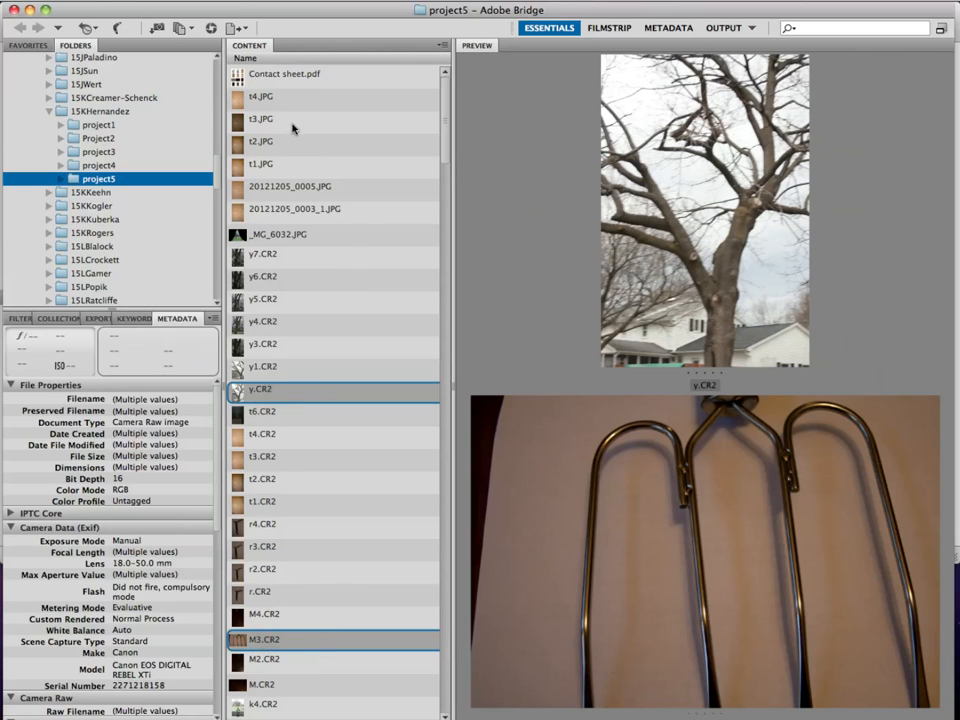
{"action": "left_click", "coordinate": [300, 172], "text": "super"}
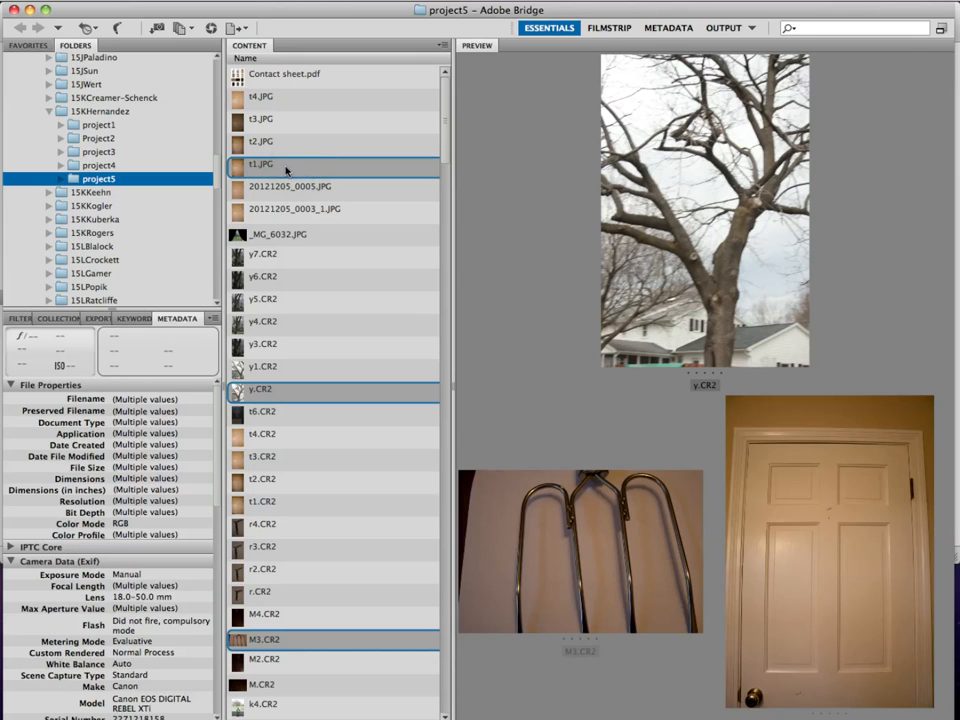
{"action": "right_click", "coordinate": [287, 171]}
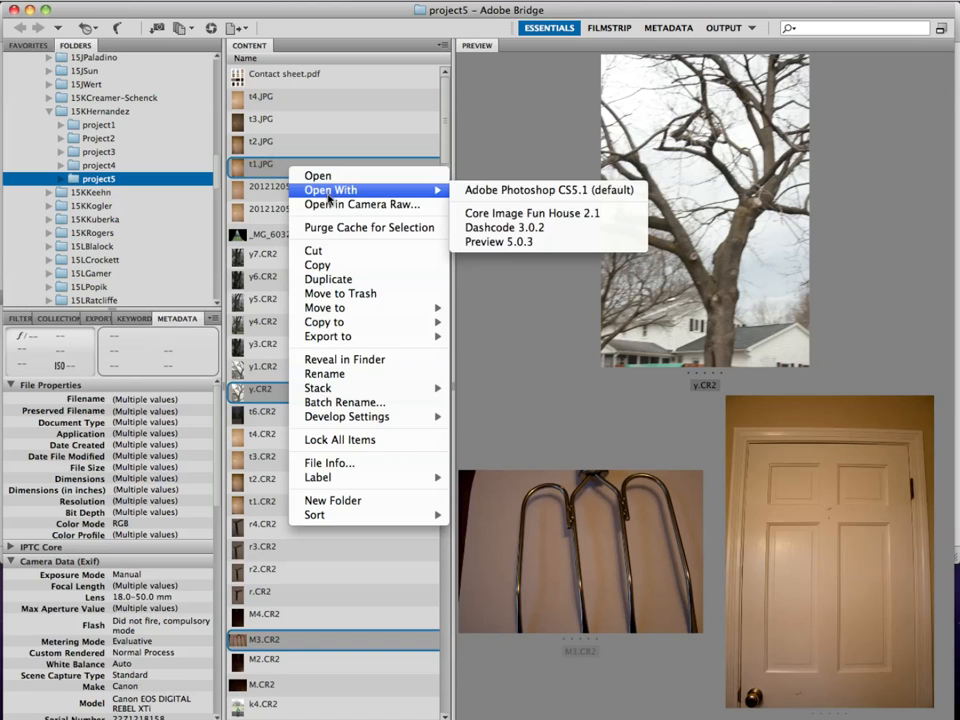
{"action": "left_click", "coordinate": [329, 205]}
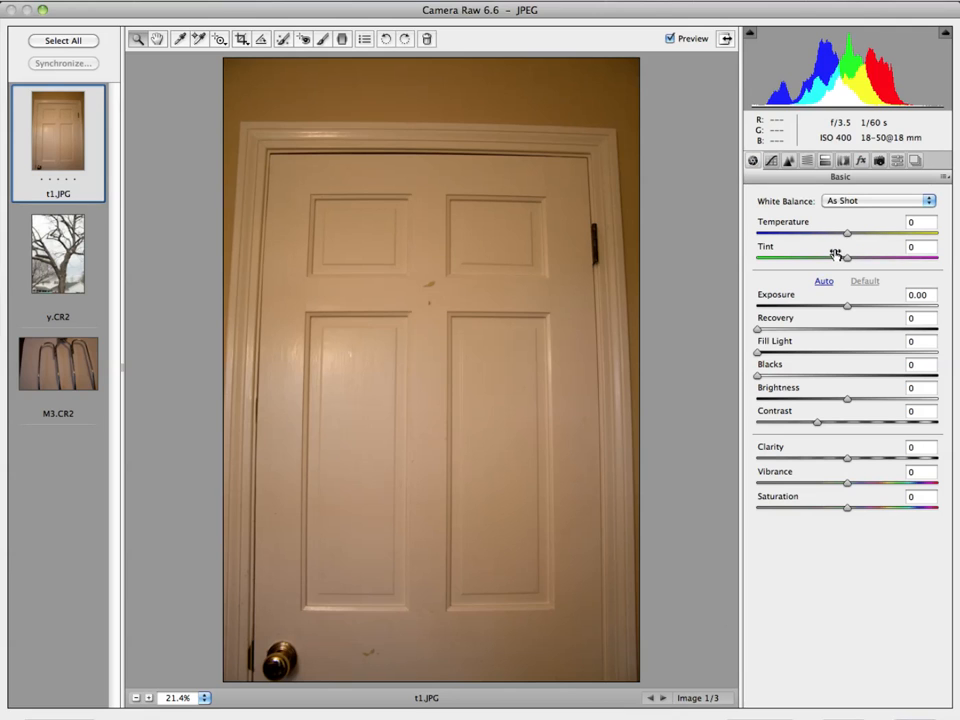
Adjust the door photo t1.JPG with temperature -29, exposure +0.95 and recovery 17.
{"action": "left_click_drag", "start_coordinate": [850, 236], "coordinate": [821, 239]}
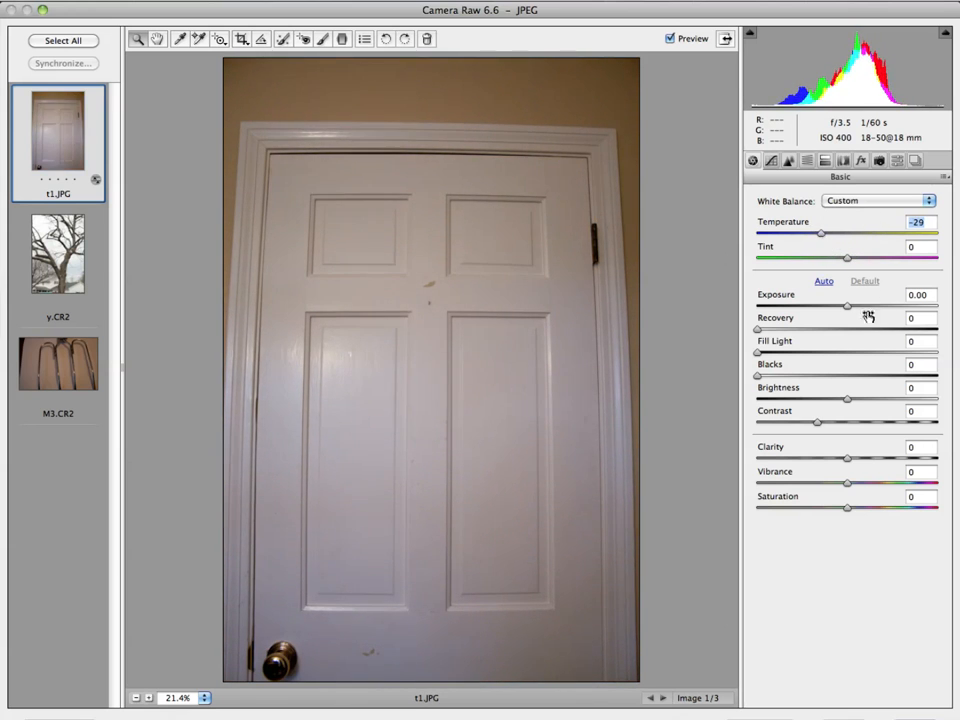
{"action": "left_click_drag", "start_coordinate": [845, 310], "coordinate": [866, 311]}
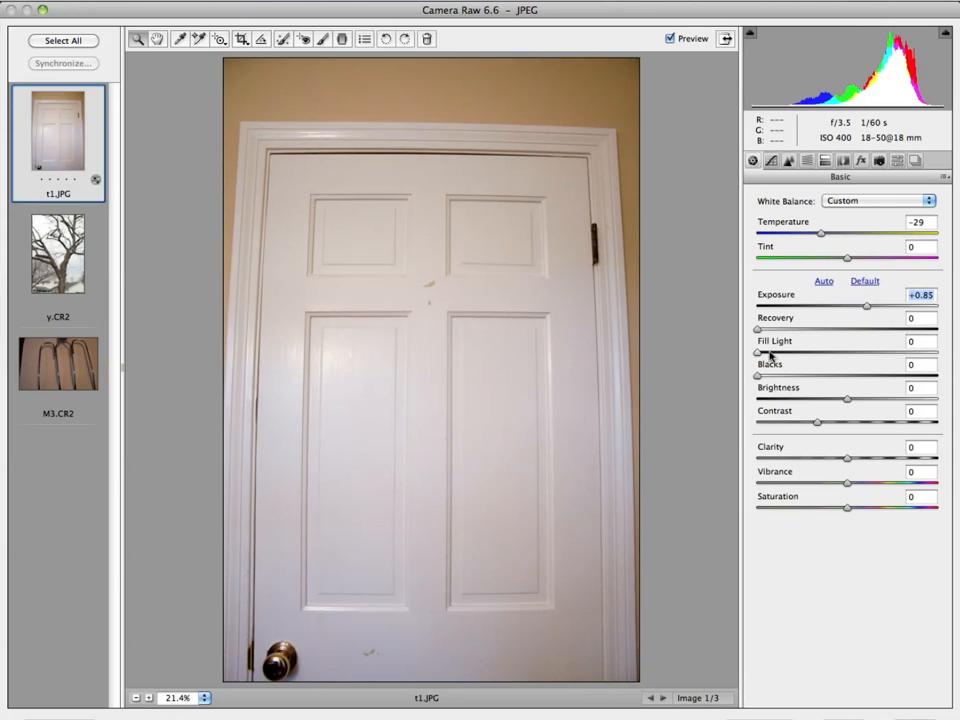
{"action": "left_click_drag", "start_coordinate": [761, 332], "coordinate": [789, 335]}
{"action": "left_click_drag", "start_coordinate": [868, 306], "coordinate": [864, 309]}
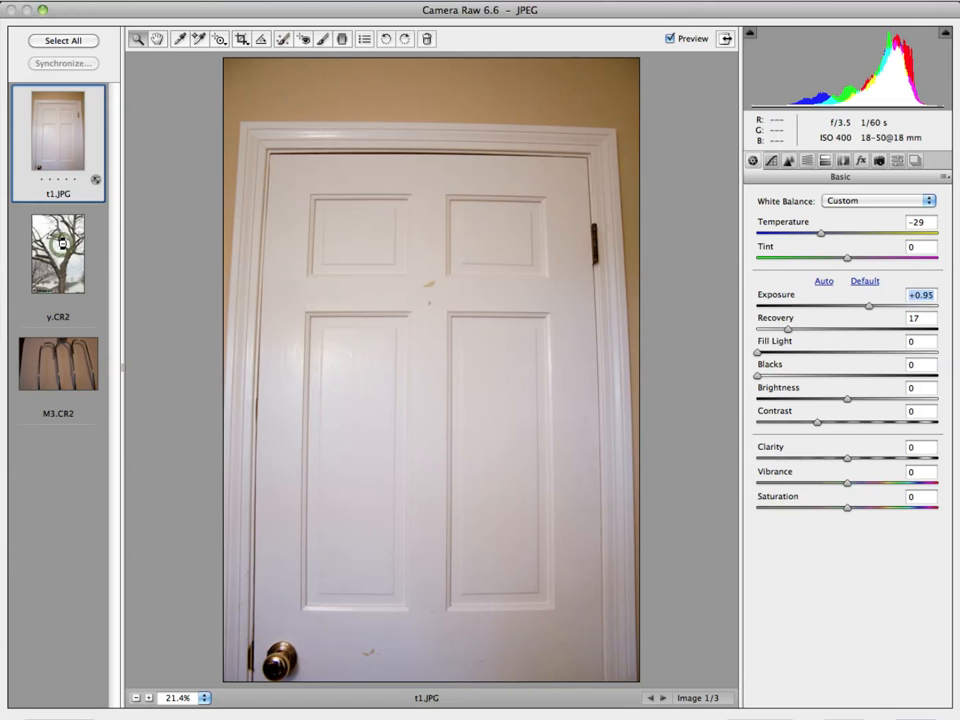
Check y.CR2 and adjust M3.CR2 to a temperature of 3300 and an exposure of +1.50.
{"action": "left_click", "coordinate": [55, 276]}
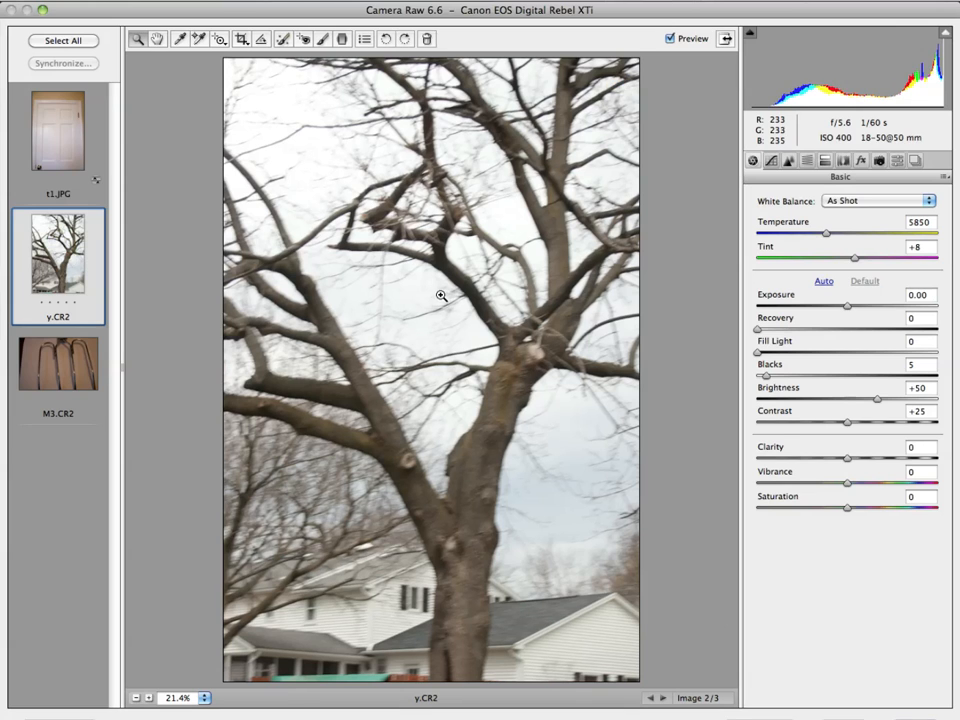
{"action": "left_click", "coordinate": [70, 372]}
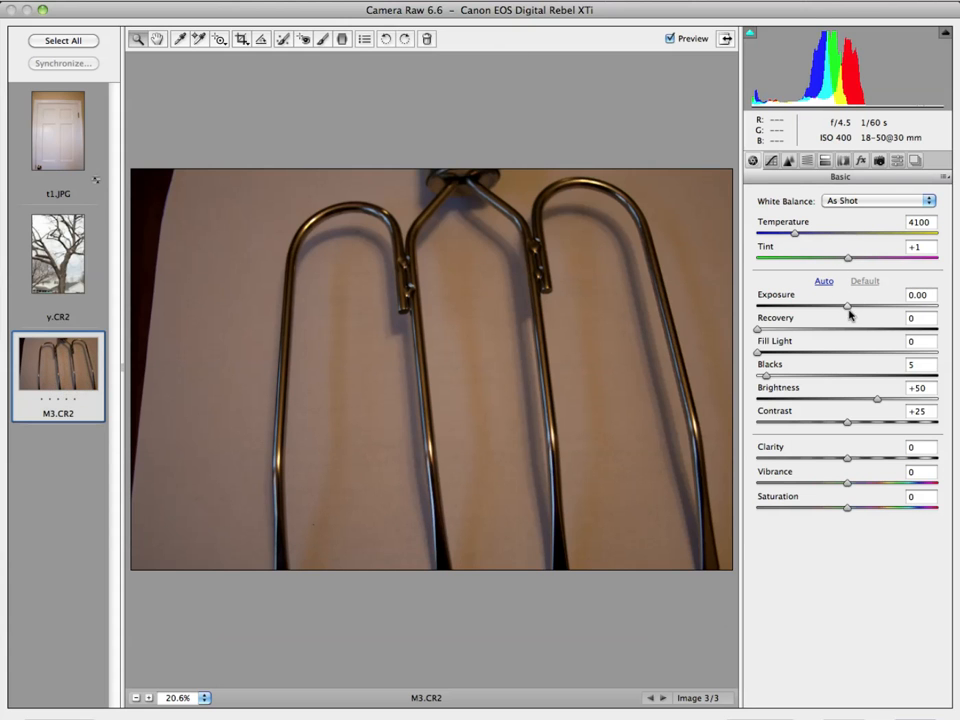
{"action": "left_click_drag", "start_coordinate": [845, 310], "coordinate": [876, 306]}
{"action": "left_click_drag", "start_coordinate": [797, 236], "coordinate": [784, 237]}
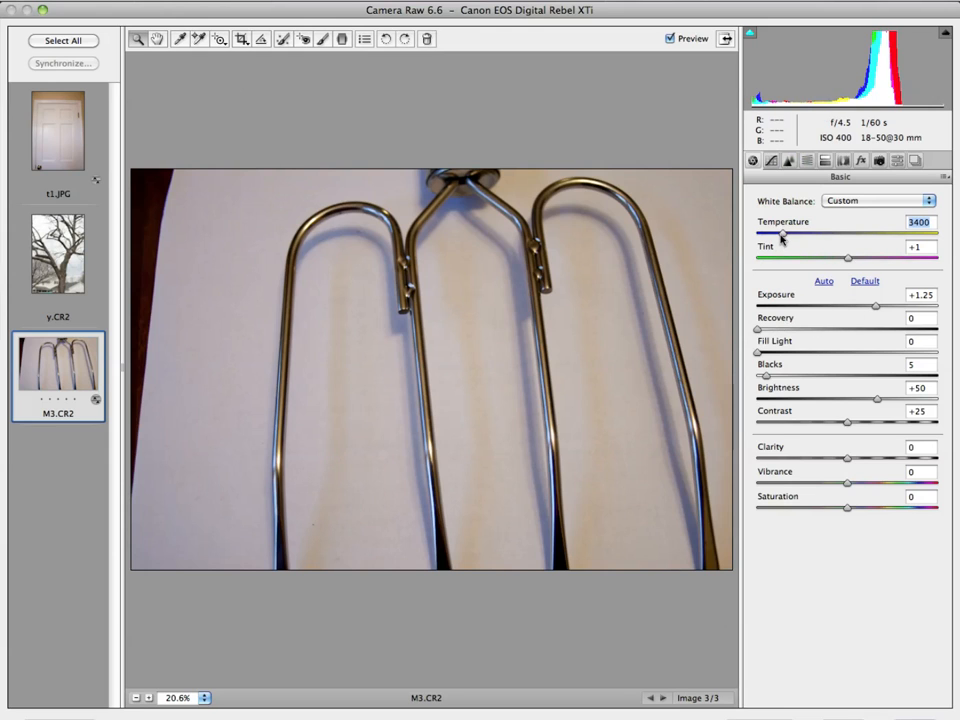
{"action": "left_click_drag", "start_coordinate": [783, 236], "coordinate": [780, 236]}
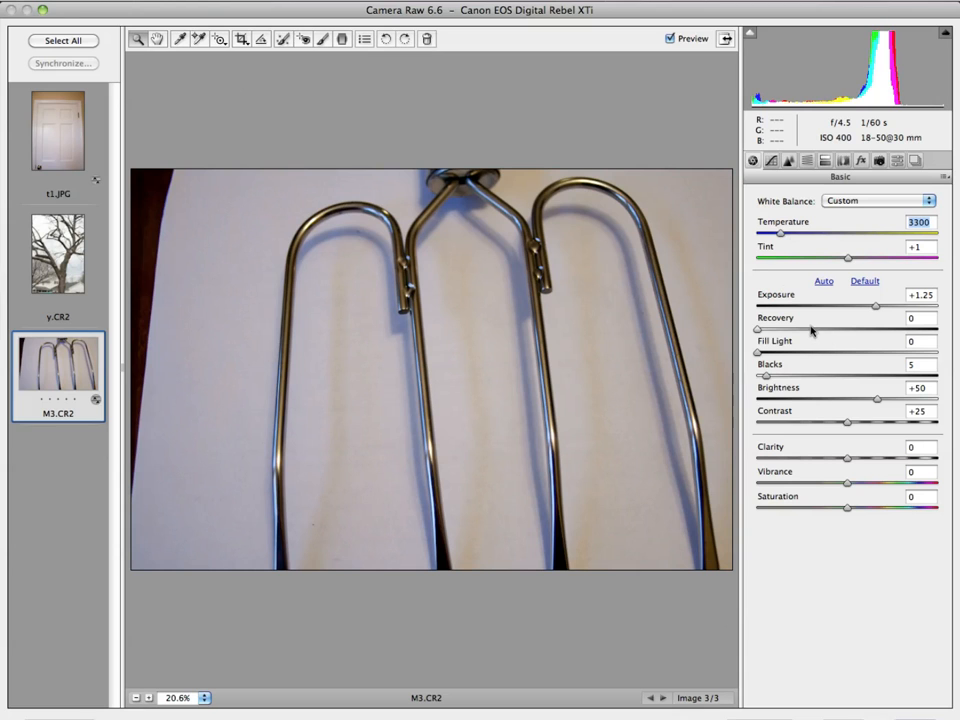
{"action": "left_click_drag", "start_coordinate": [872, 306], "coordinate": [876, 309]}
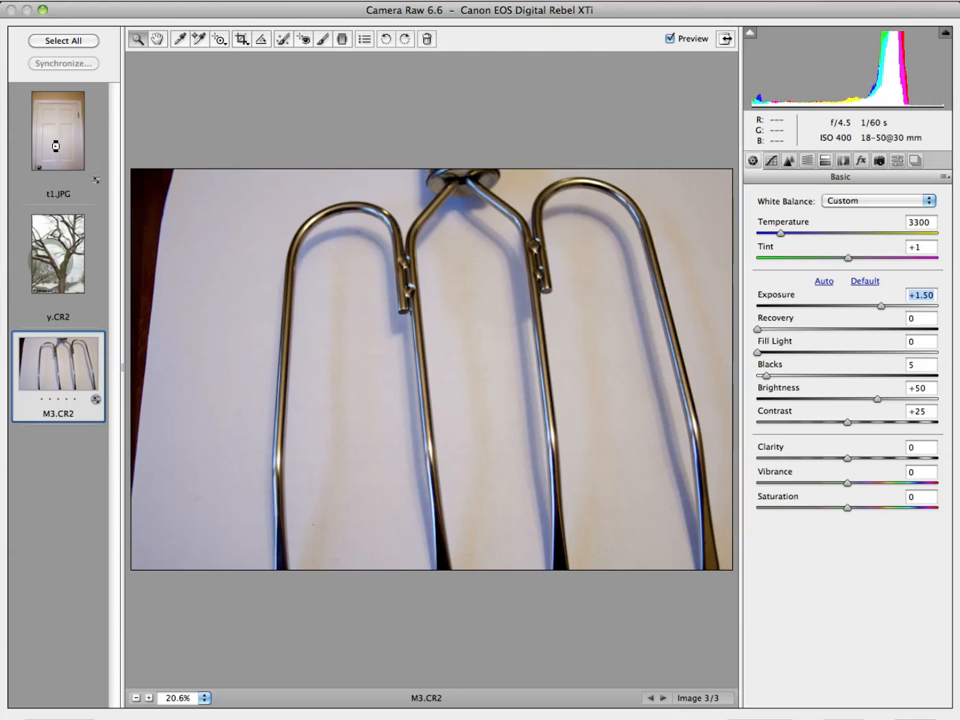
Review the tree and door photos and select all three images in the filmstrip.
{"action": "left_click", "coordinate": [70, 300]}
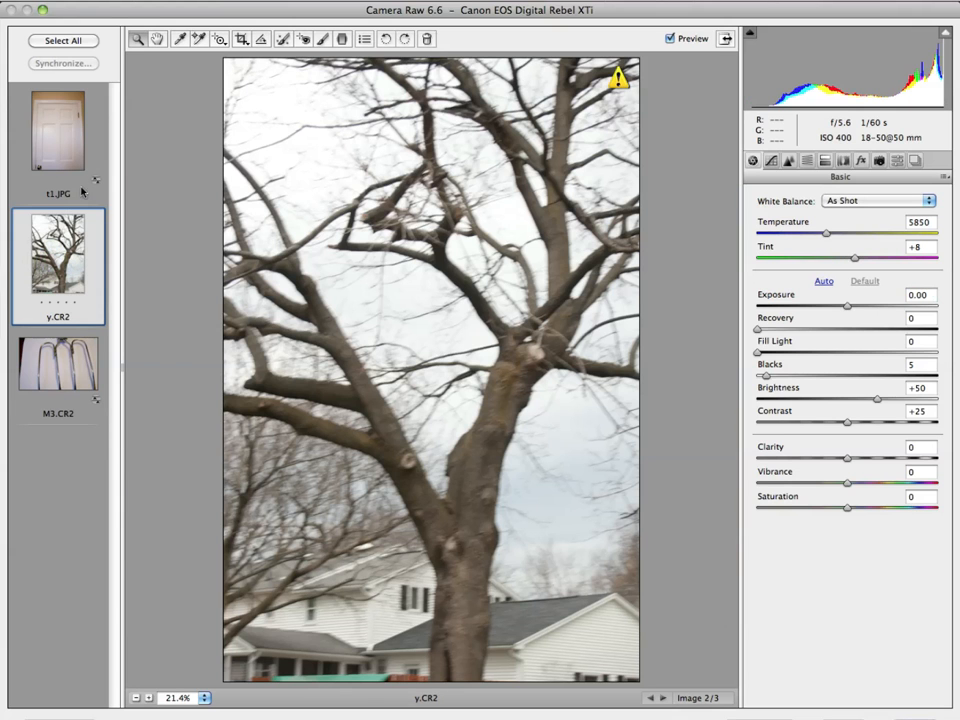
{"action": "left_click", "coordinate": [48, 103]}
{"action": "left_click", "coordinate": [67, 41]}
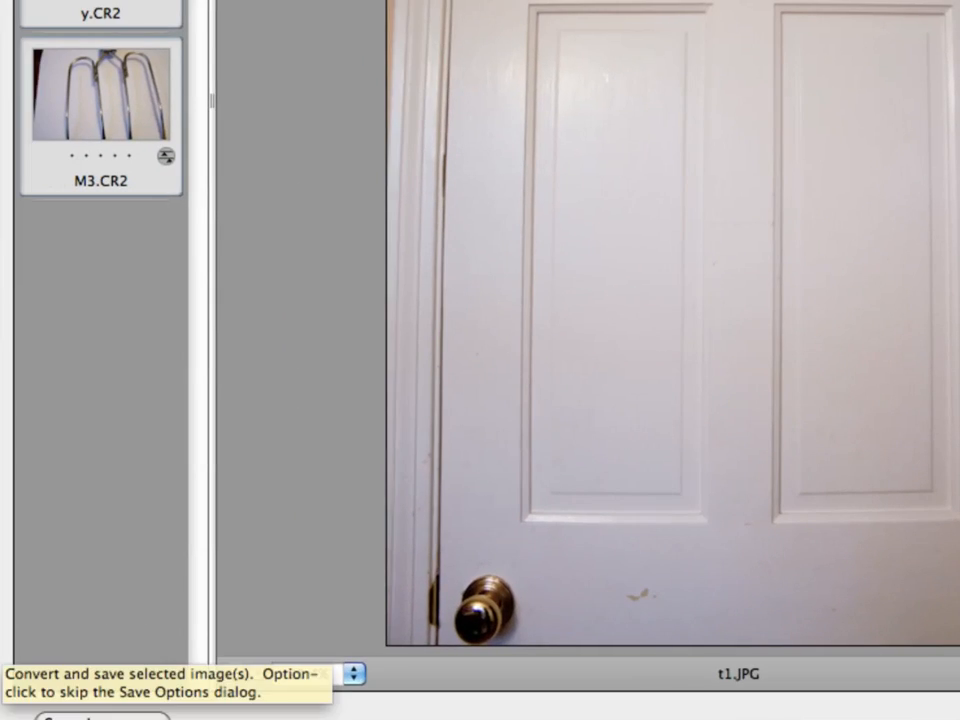
Try to save the selected images in Photoshop format in the same location as the originals.
{"action": "left_click", "coordinate": [100, 716]}
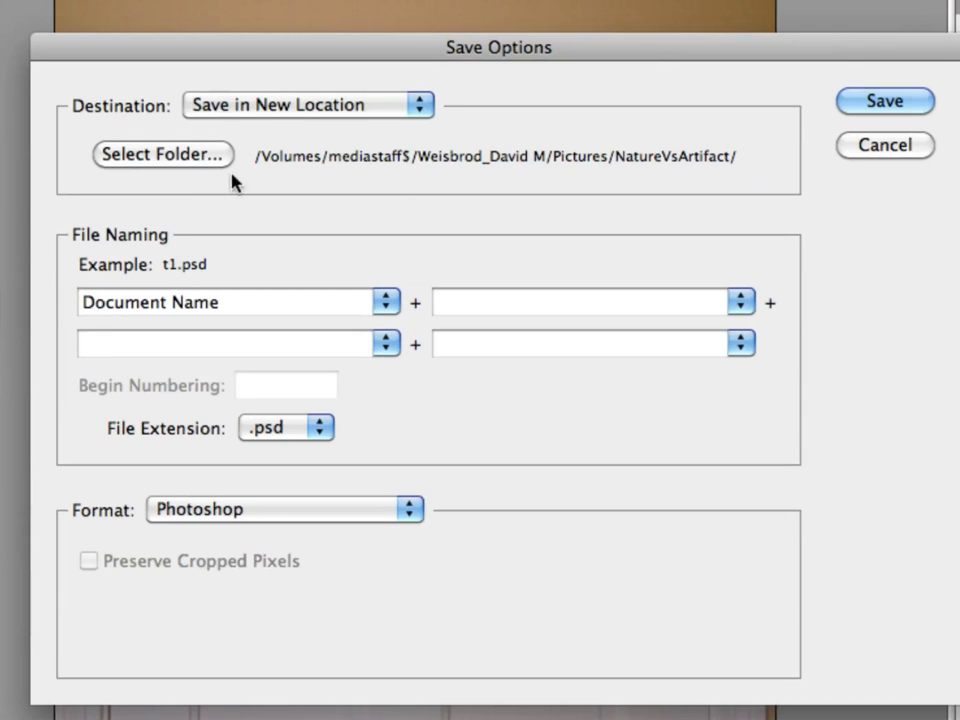
{"action": "left_click", "coordinate": [386, 110]}
{"action": "left_click", "coordinate": [372, 88]}
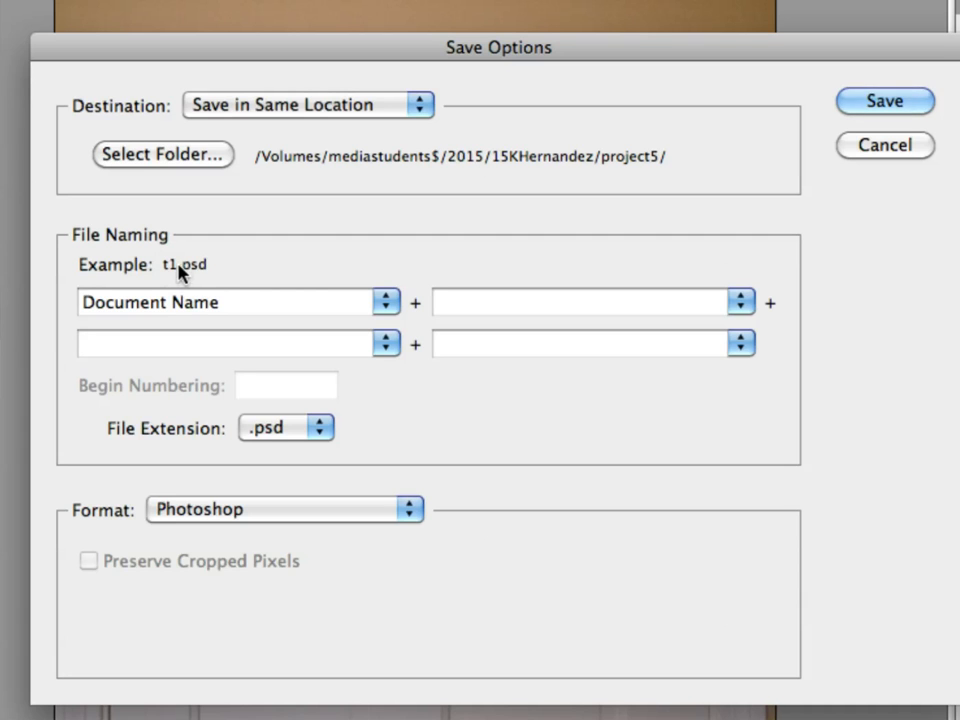
{"action": "left_click", "coordinate": [296, 510]}
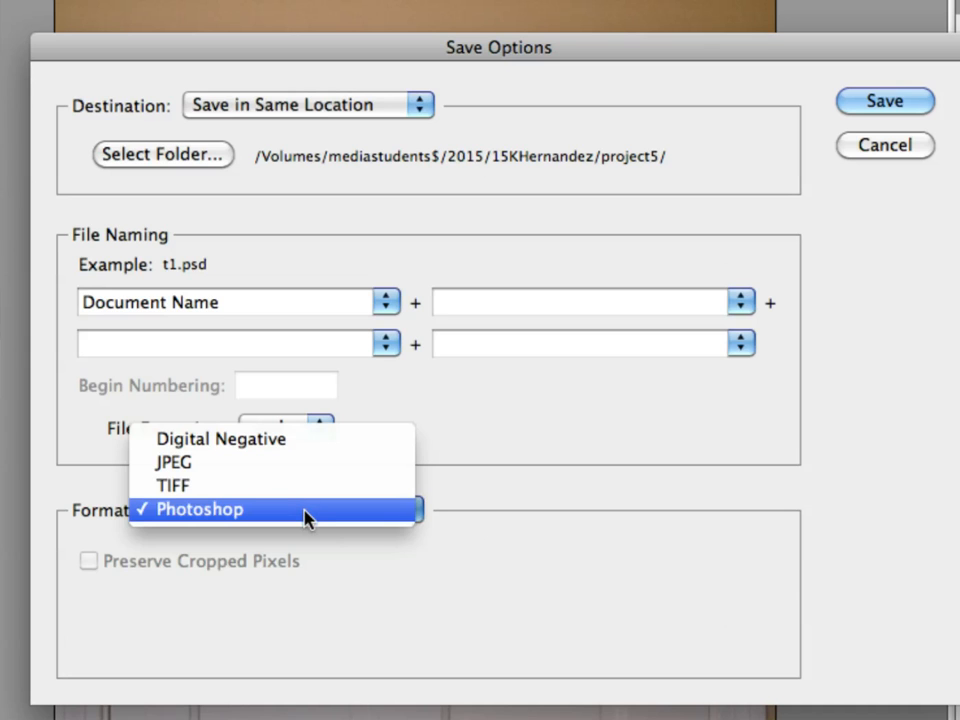
{"action": "left_click", "coordinate": [305, 516]}
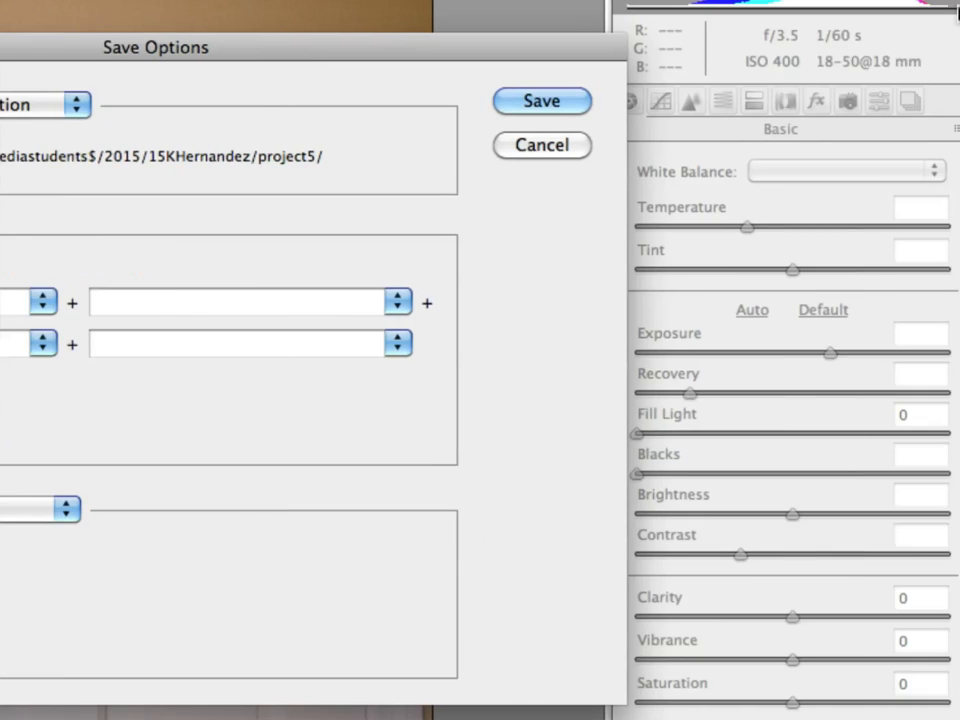
{"action": "left_click", "coordinate": [543, 101]}
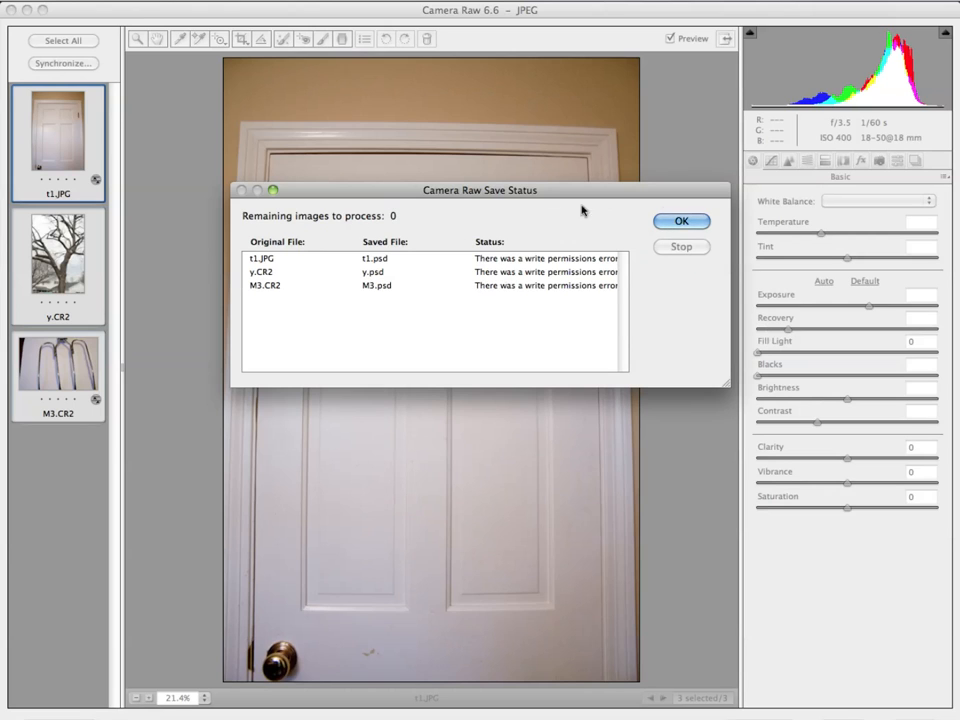
{"action": "left_click", "coordinate": [686, 221]}
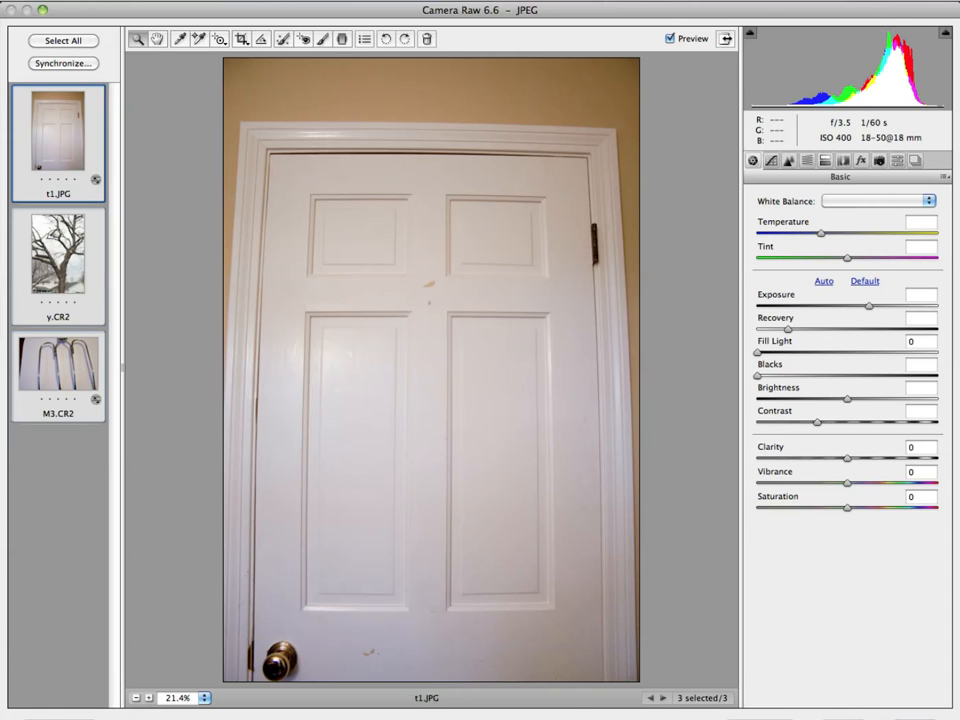
Set the save destination to a new location, using a new folder named alphabet on the Desktop.
{"action": "left_click", "coordinate": [43, 714]}
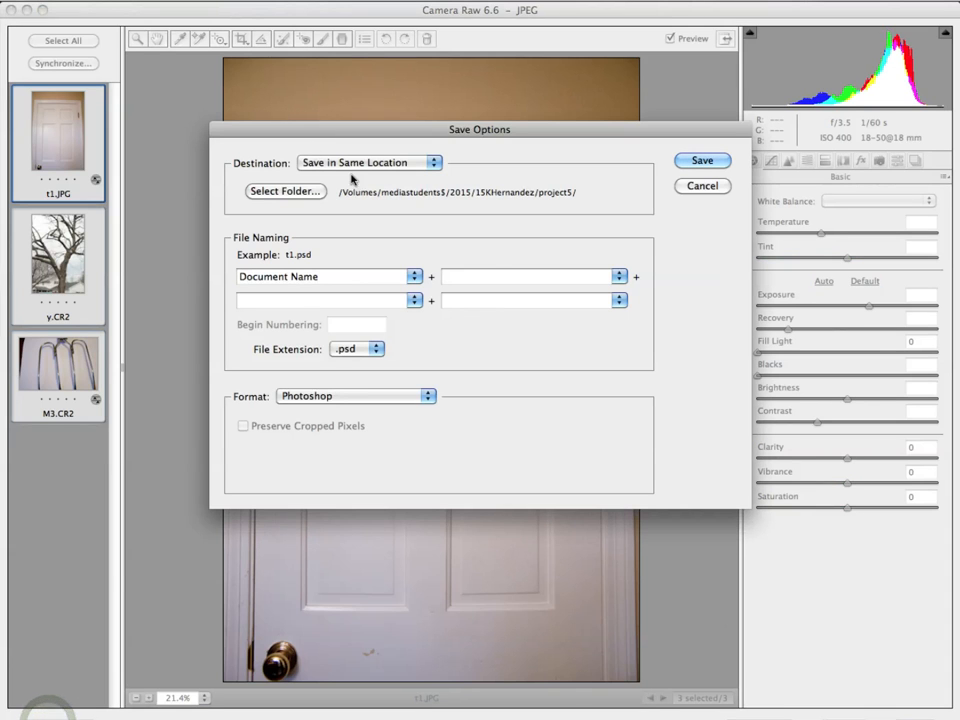
{"action": "left_click", "coordinate": [348, 165]}
{"action": "left_click", "coordinate": [346, 176]}
{"action": "left_click", "coordinate": [290, 190]}
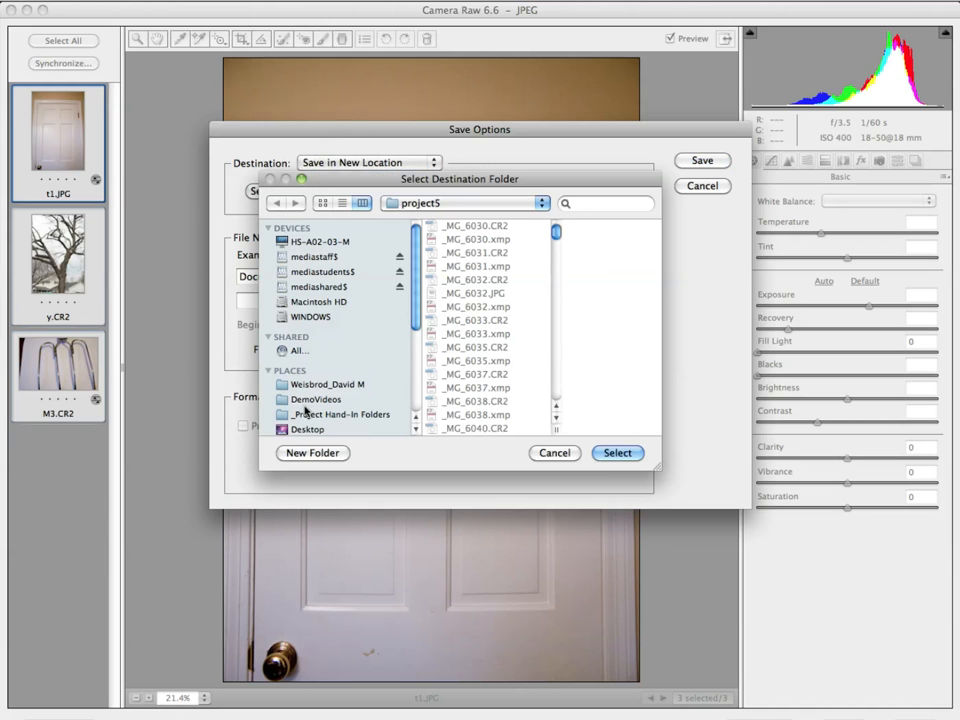
{"action": "scroll", "coordinate": [310, 380], "scroll_direction": "down", "scroll_amount": 4}
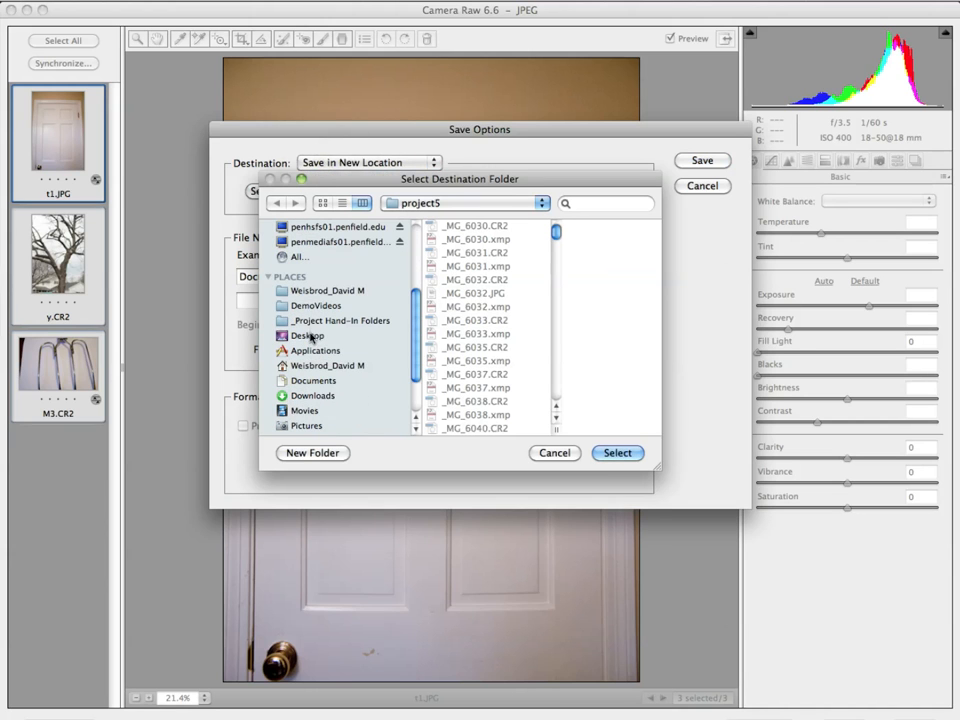
{"action": "left_click", "coordinate": [311, 336]}
{"action": "left_click", "coordinate": [313, 452]}
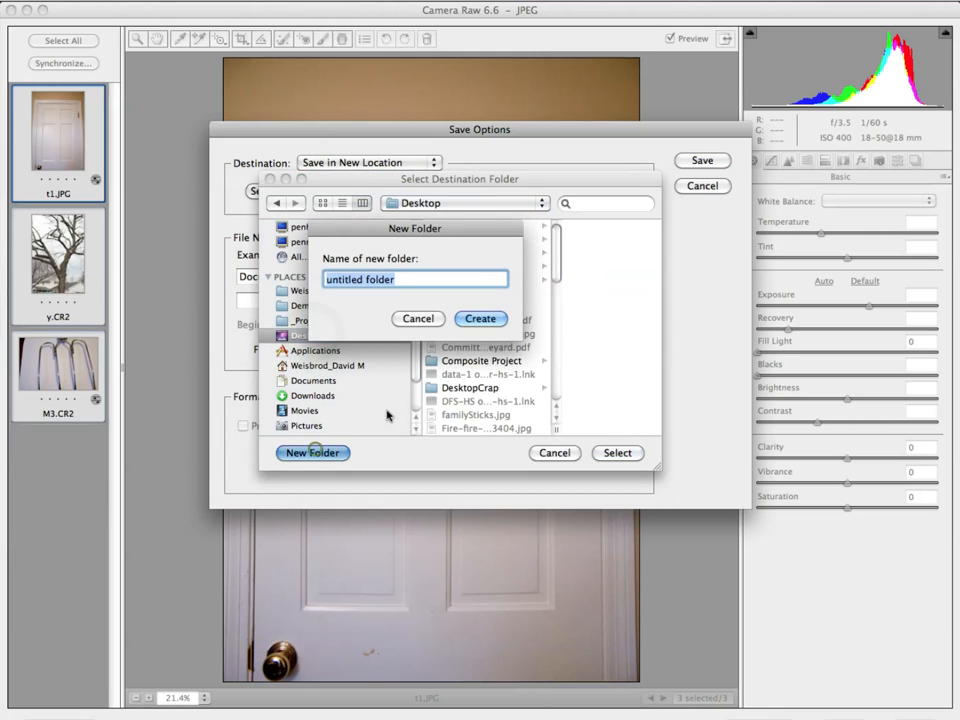
{"action": "type", "text": "alphabet"}
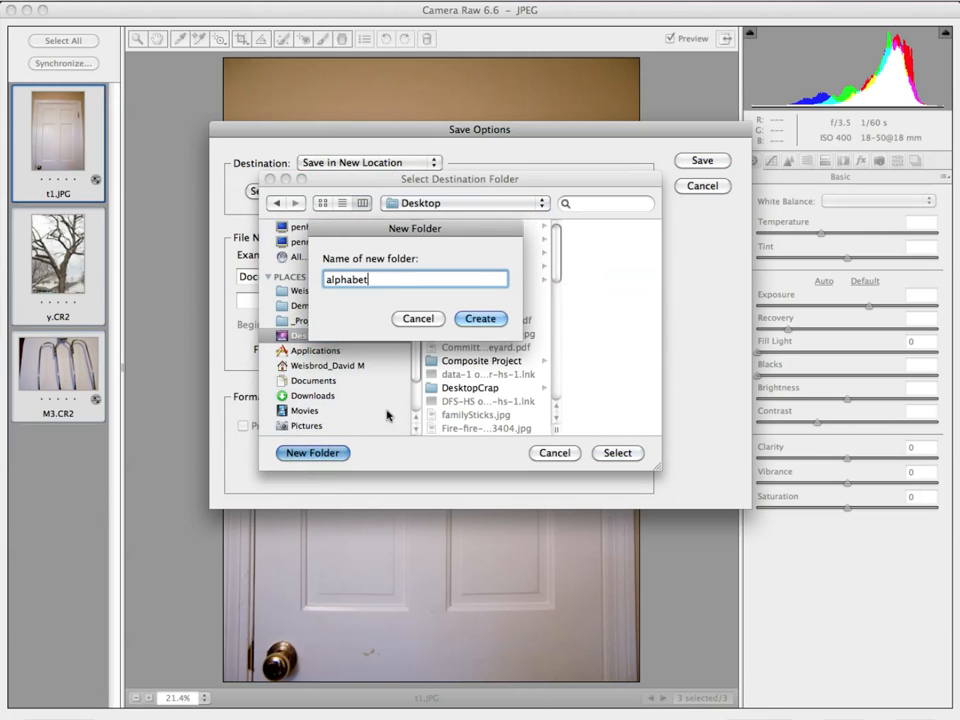
{"action": "key", "text": "Return"}
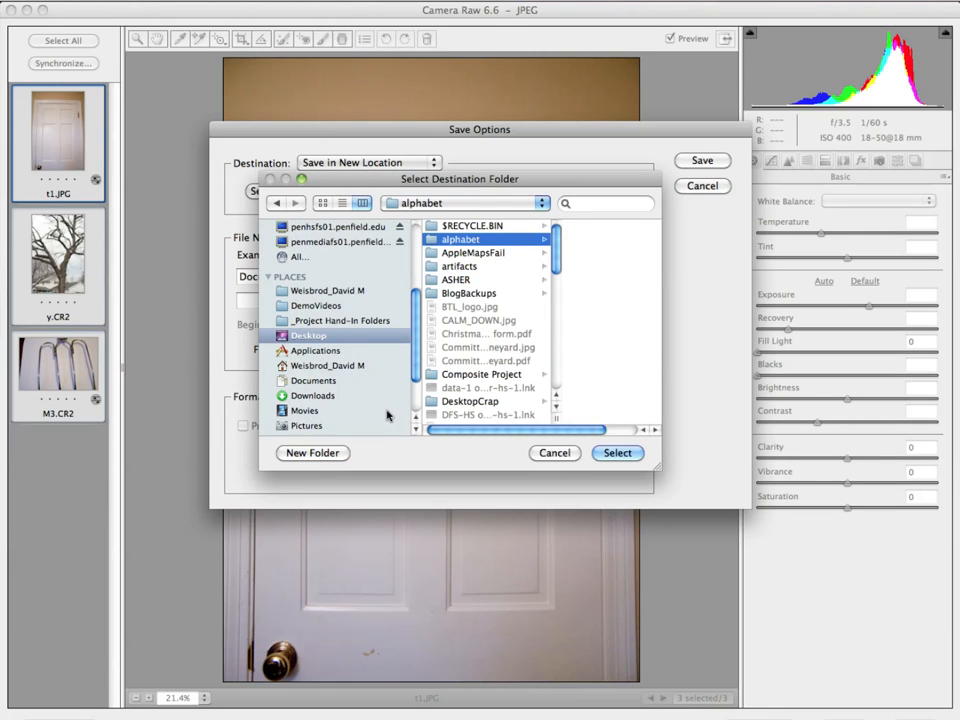
{"action": "left_click", "coordinate": [628, 455]}
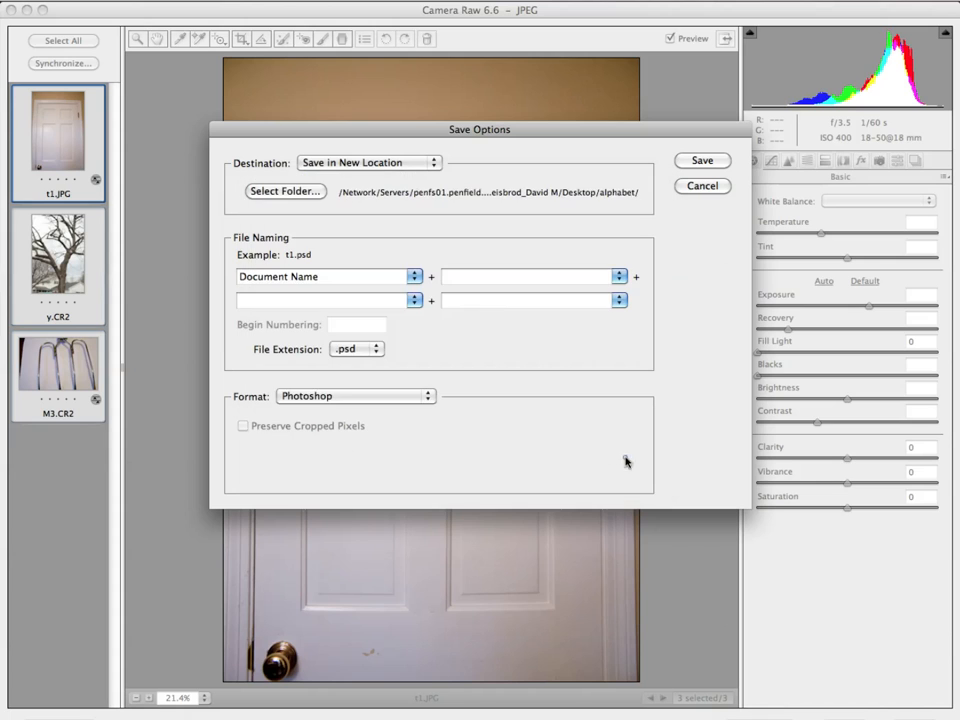
Save the three images as Photoshop files and finish the Camera Raw session.
{"action": "left_click", "coordinate": [700, 161]}
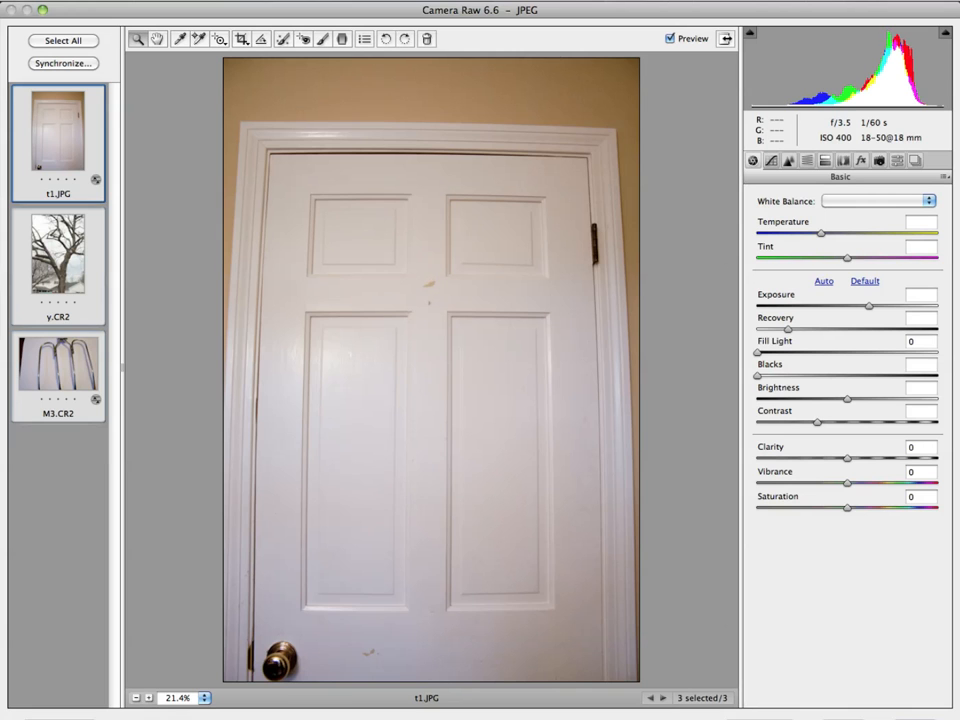
{"action": "left_click", "coordinate": [917, 718]}
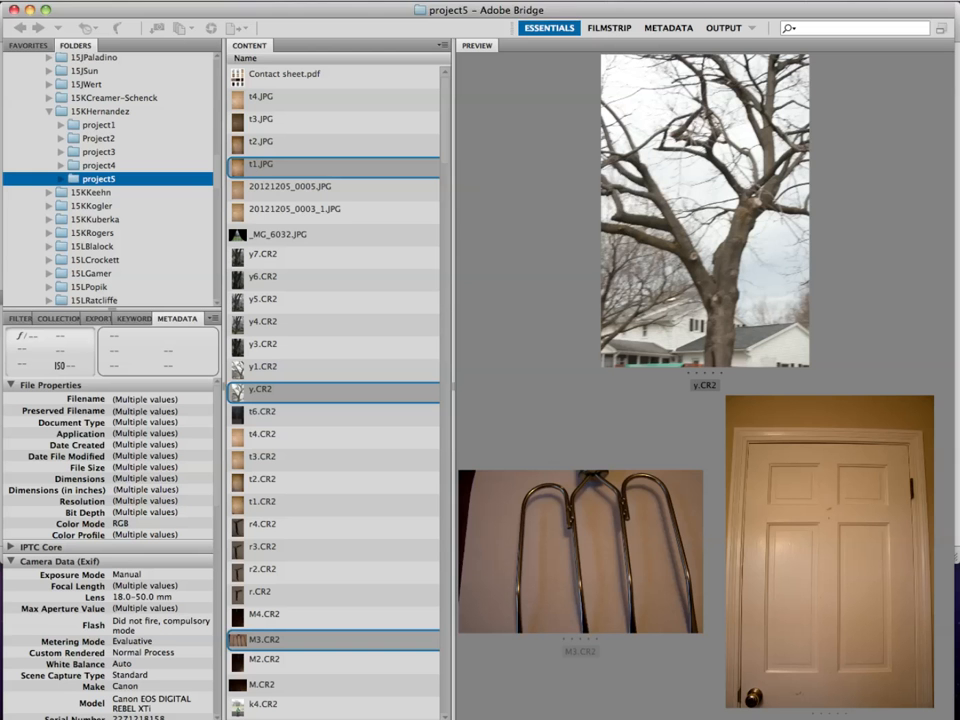
{"action": "left_click", "coordinate": [592, 254]}
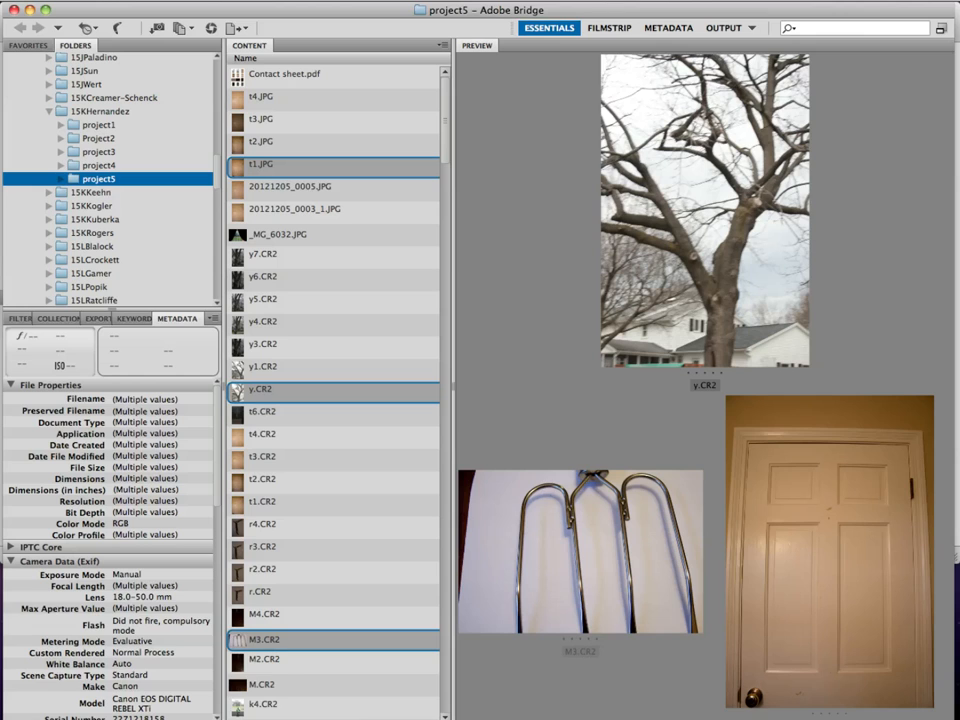
Switch from Bridge to InDesign and start a new document.
{"action": "mouse_move", "coordinate": [290, 717]}
{"action": "left_click", "coordinate": [417, 717]}
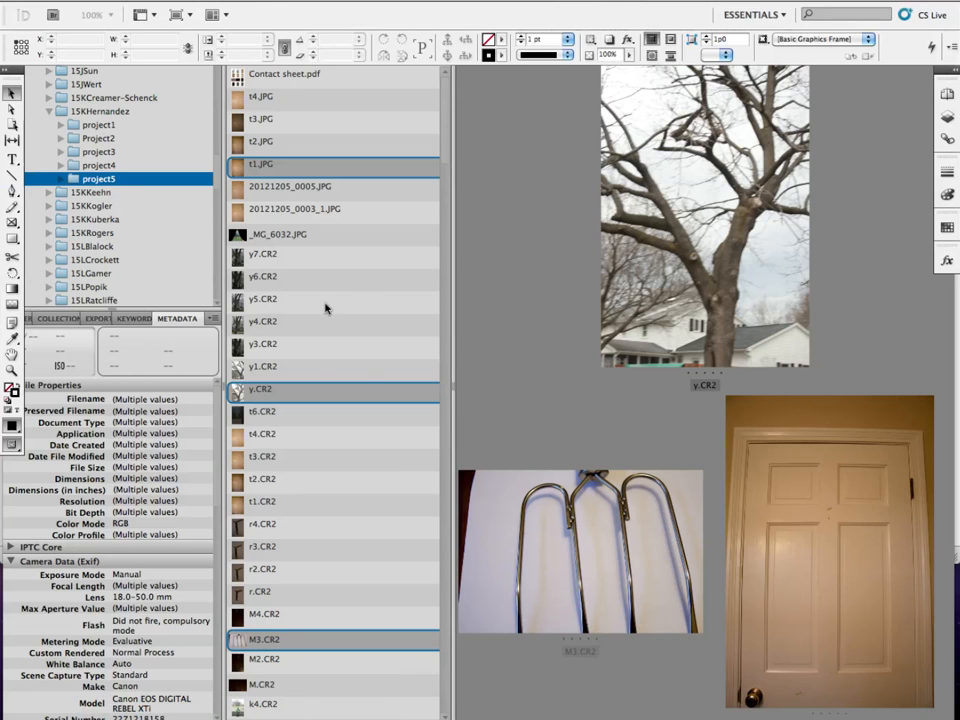
{"action": "mouse_move", "coordinate": [380, 712]}
{"action": "left_click", "coordinate": [108, 1]}
{"action": "mouse_move", "coordinate": [108, 11]}
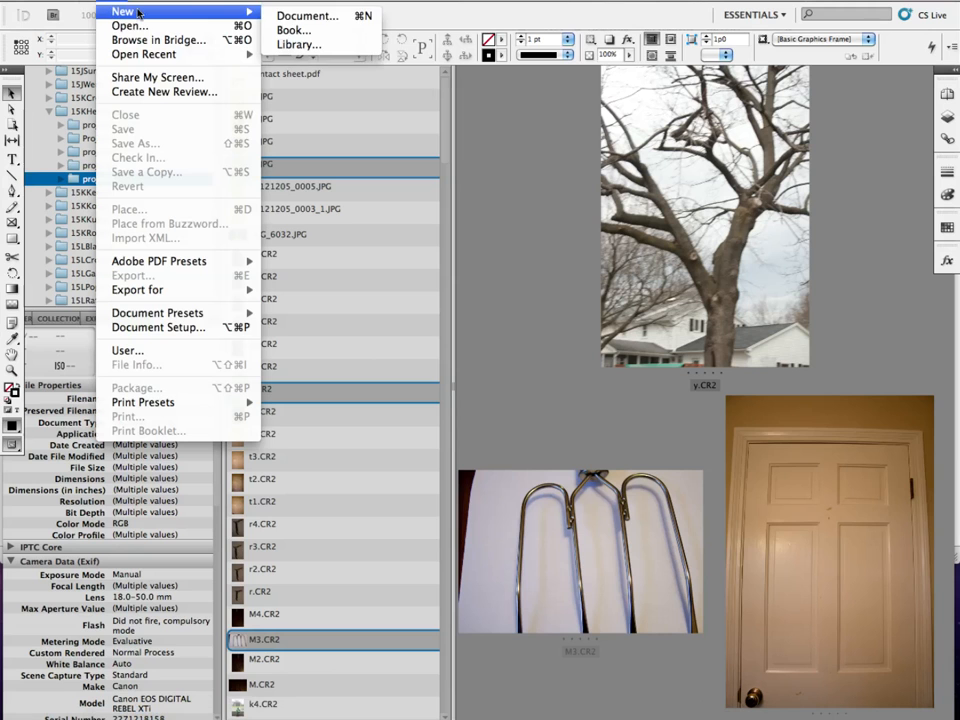
{"action": "left_click", "coordinate": [310, 17]}
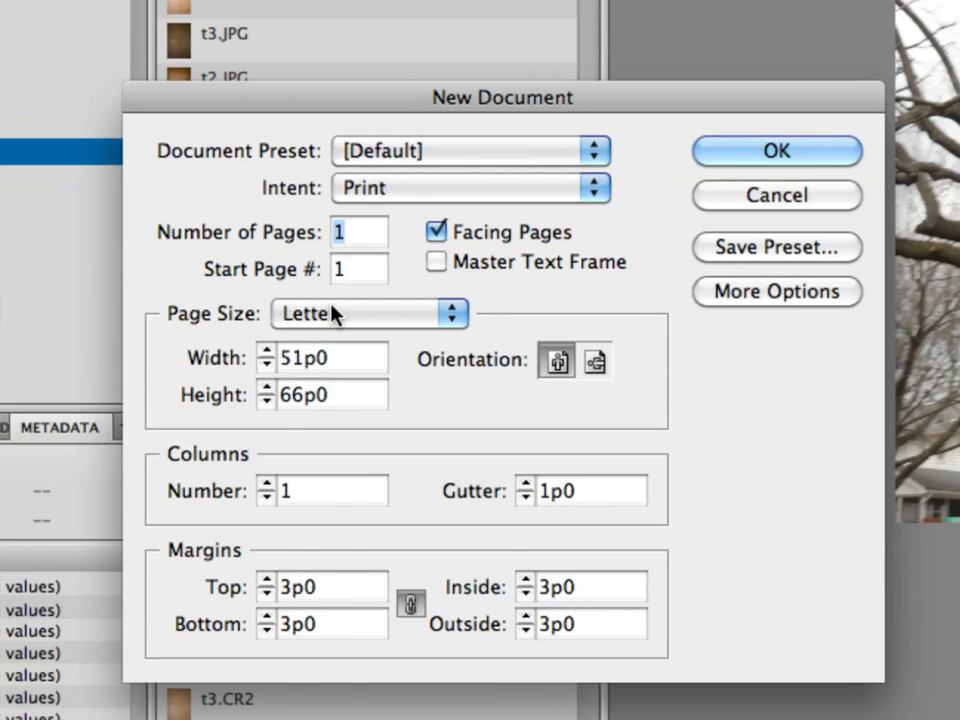
Choose the Tabloid page size with landscape orientation and create the document.
{"action": "left_click", "coordinate": [324, 282]}
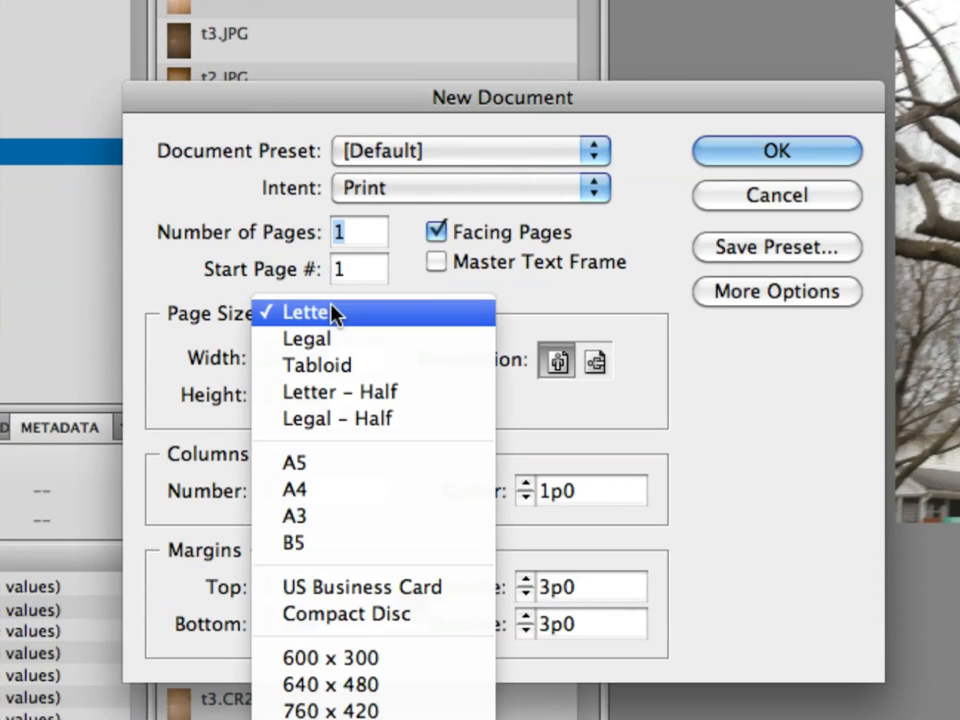
{"action": "left_click", "coordinate": [340, 370]}
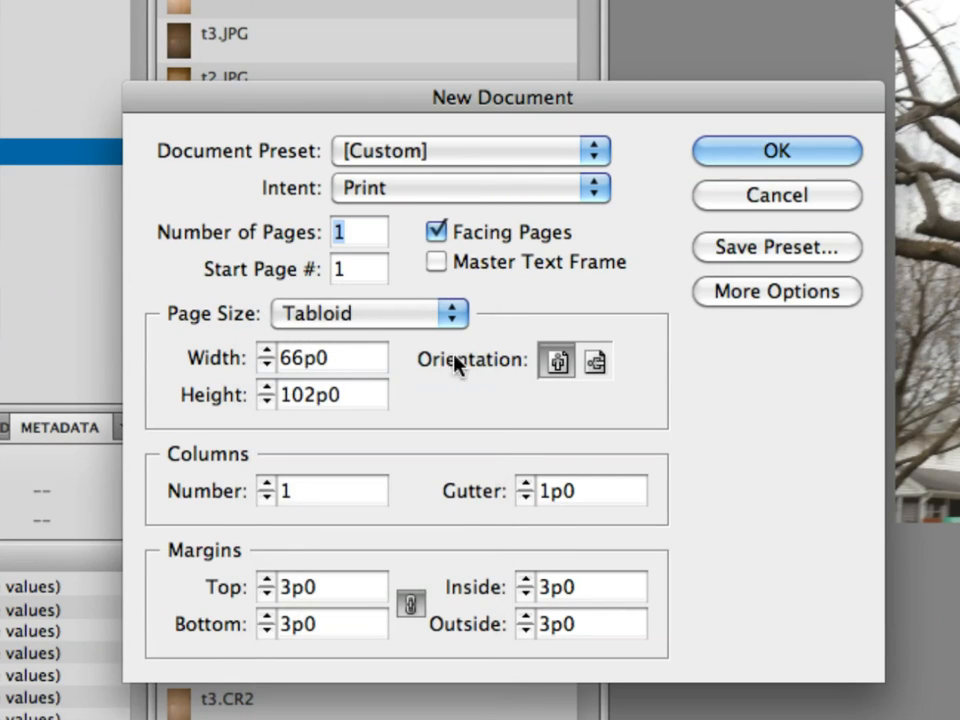
{"action": "left_click", "coordinate": [600, 362]}
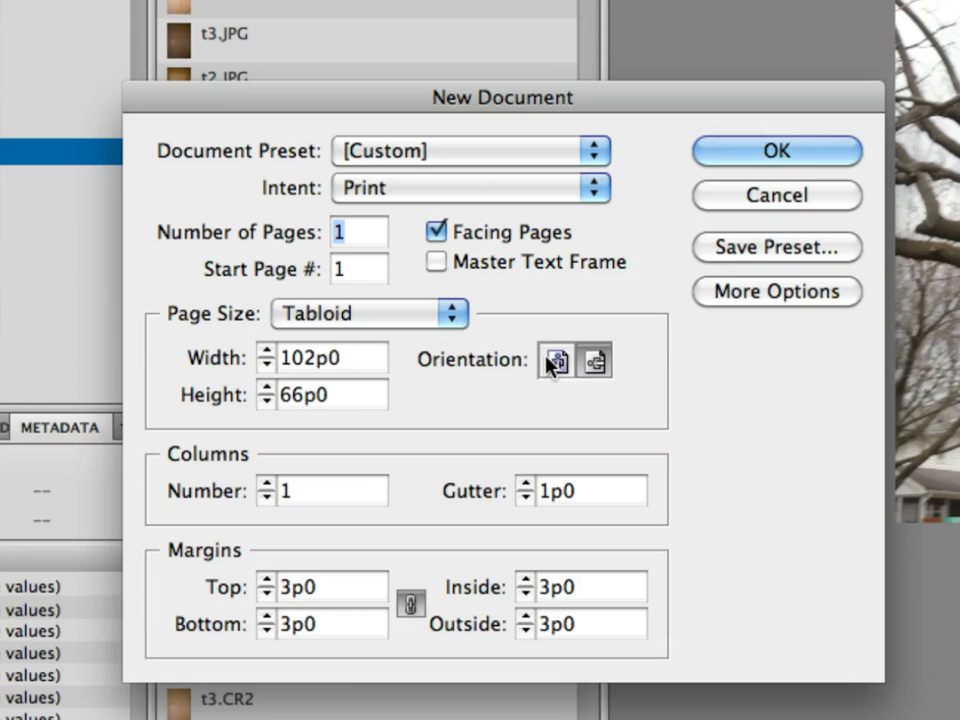
{"action": "left_click", "coordinate": [712, 160]}
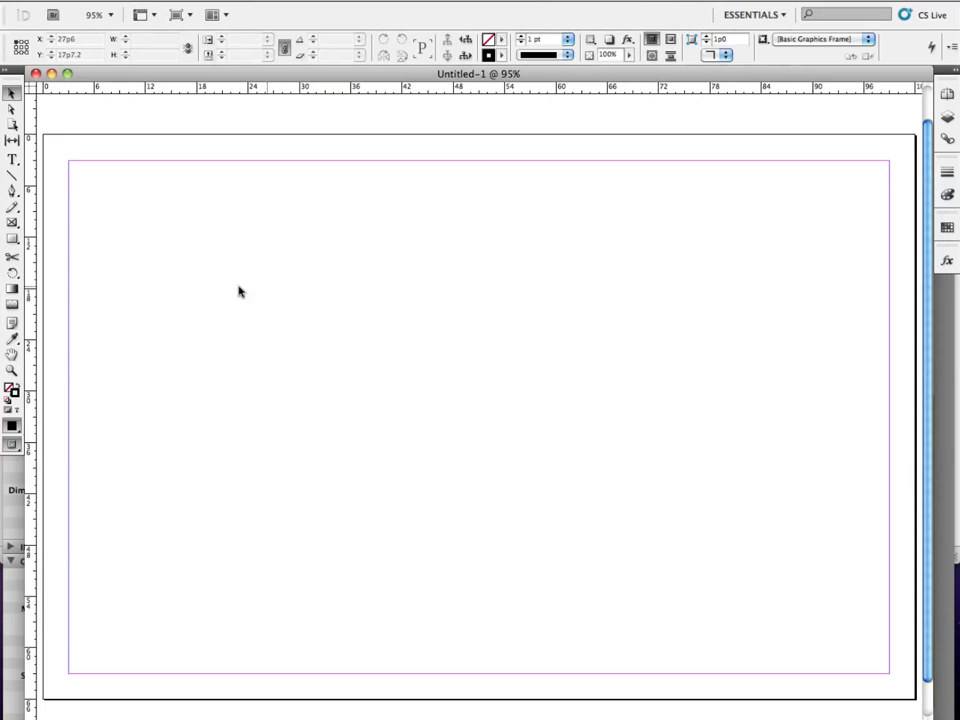
Draw a nearly square rectangle frame about 13p0 wide and 13p4.8 high in the upper-left part of the page.
{"action": "left_click", "coordinate": [11, 222]}
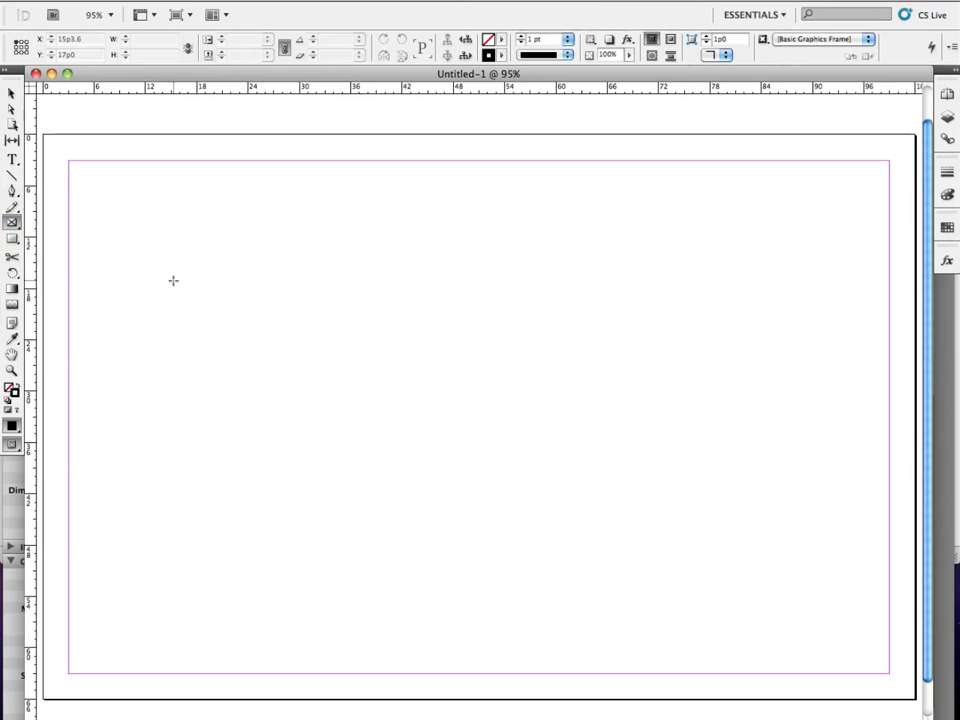
{"action": "left_click_drag", "start_coordinate": [168, 250], "coordinate": [279, 365]}
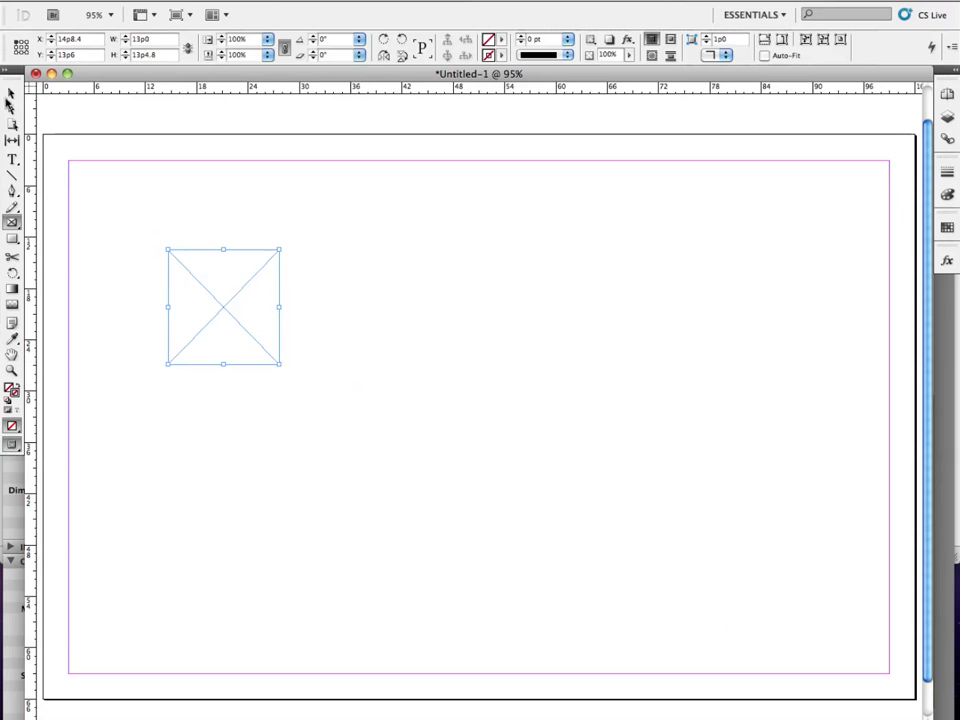
{"action": "left_click", "coordinate": [12, 93]}
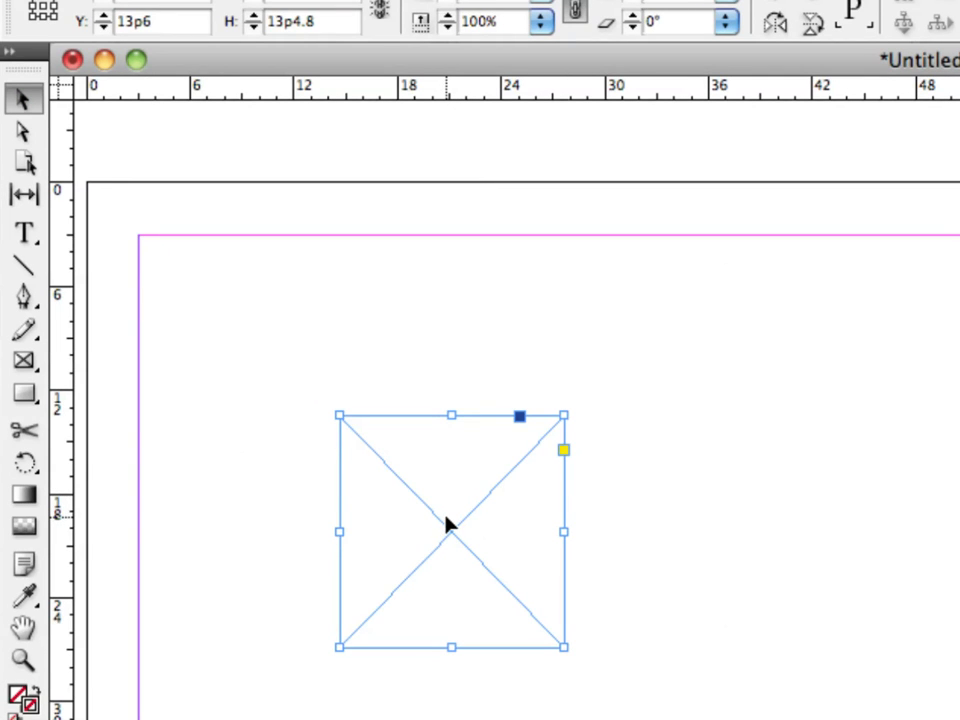
Duplicate the frame four times horizontally with equal gaps to build a row of five frames.
{"action": "left_click_drag", "start_coordinate": [448, 521], "coordinate": [698, 521]}
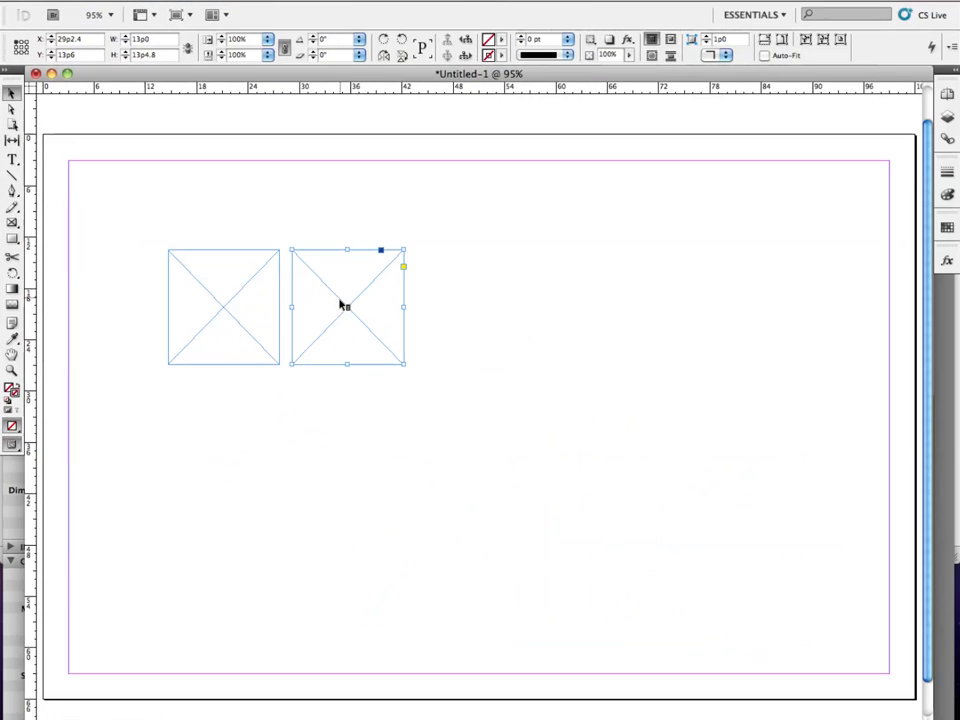
{"action": "left_click_drag", "start_coordinate": [334, 320], "coordinate": [453, 321]}
{"action": "mouse_move", "coordinate": [470, 321]}
{"action": "left_mouse_down"}
{"action": "mouse_move", "coordinate": [481, 320]}
{"action": "mouse_move", "coordinate": [466, 321]}
{"action": "left_mouse_up"}
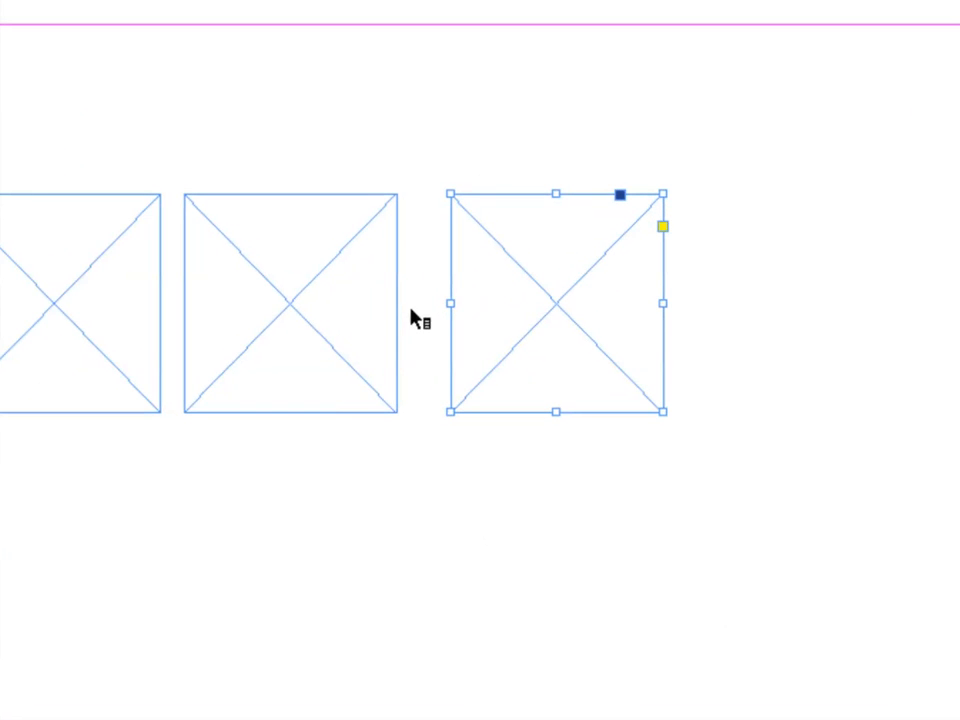
{"action": "left_click_drag", "start_coordinate": [527, 324], "coordinate": [501, 323]}
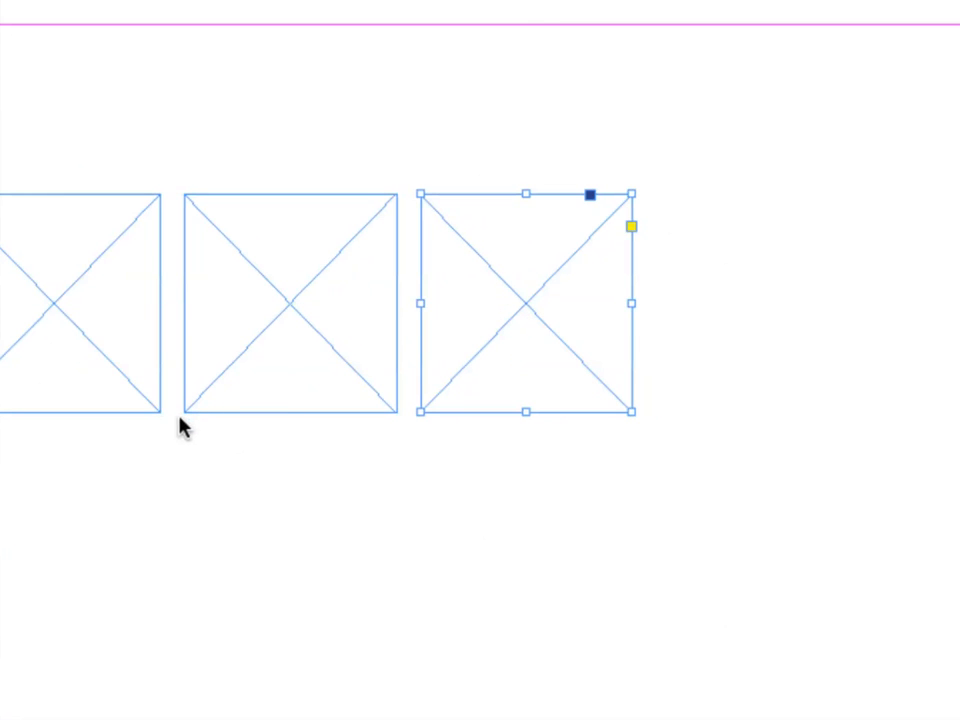
{"action": "mouse_move", "coordinate": [483, 366]}
{"action": "left_mouse_down"}
{"action": "mouse_move", "coordinate": [504, 360]}
{"action": "mouse_move", "coordinate": [485, 364]}
{"action": "left_mouse_up"}
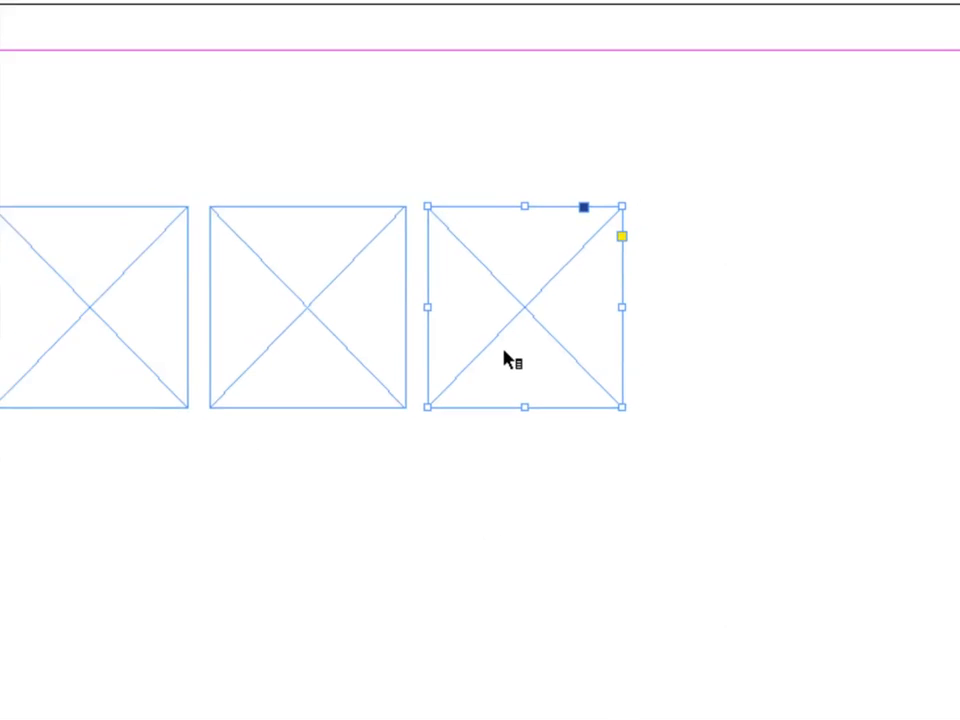
{"action": "left_click_drag", "start_coordinate": [521, 343], "coordinate": [674, 343]}
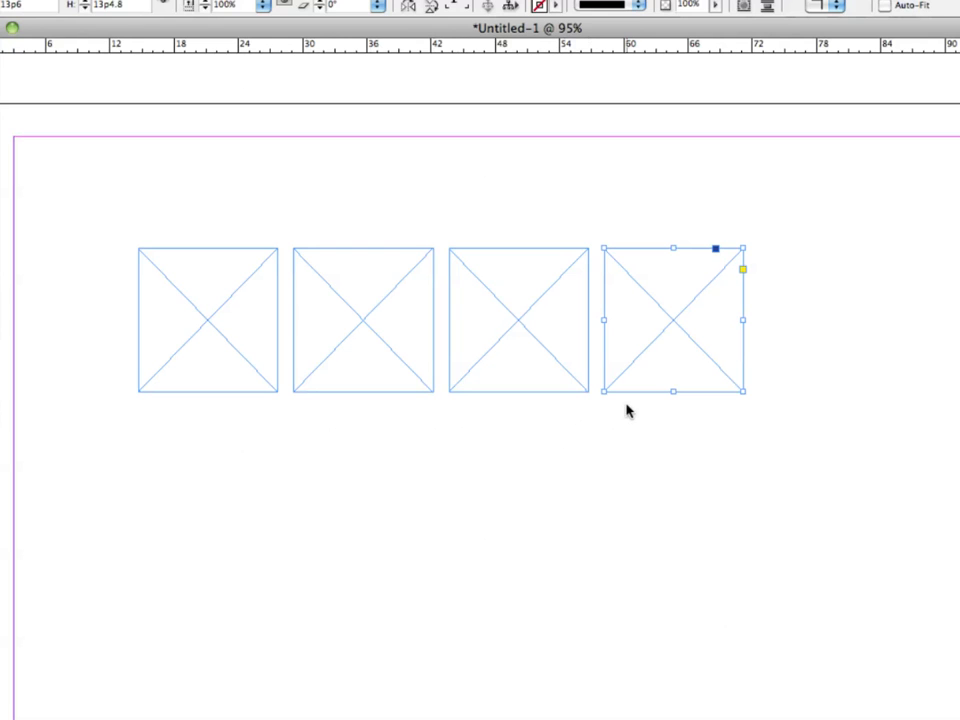
{"action": "mouse_move", "coordinate": [634, 399]}
{"action": "left_mouse_down"}
{"action": "mouse_move", "coordinate": [446, 430]}
{"action": "mouse_move", "coordinate": [664, 396]}
{"action": "mouse_move", "coordinate": [634, 395]}
{"action": "left_mouse_up"}
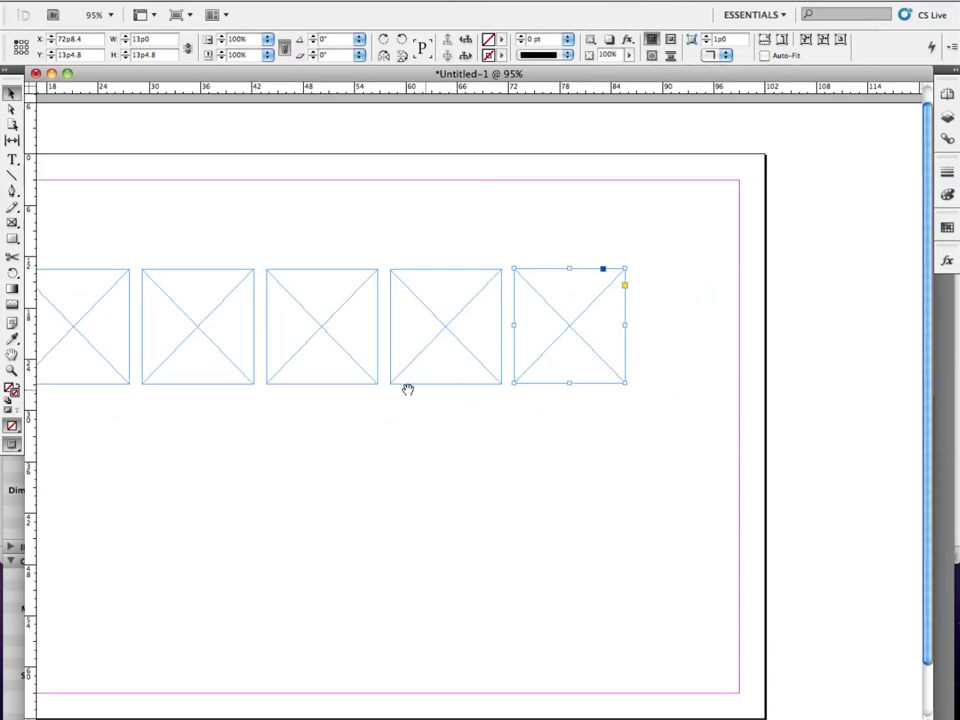
Select all five frames and centre the row horizontally on the page, starting at X 15p6.
{"action": "left_click_drag", "start_coordinate": [424, 389], "coordinate": [545, 400]}
{"action": "left_click_drag", "start_coordinate": [744, 426], "coordinate": [190, 353]}
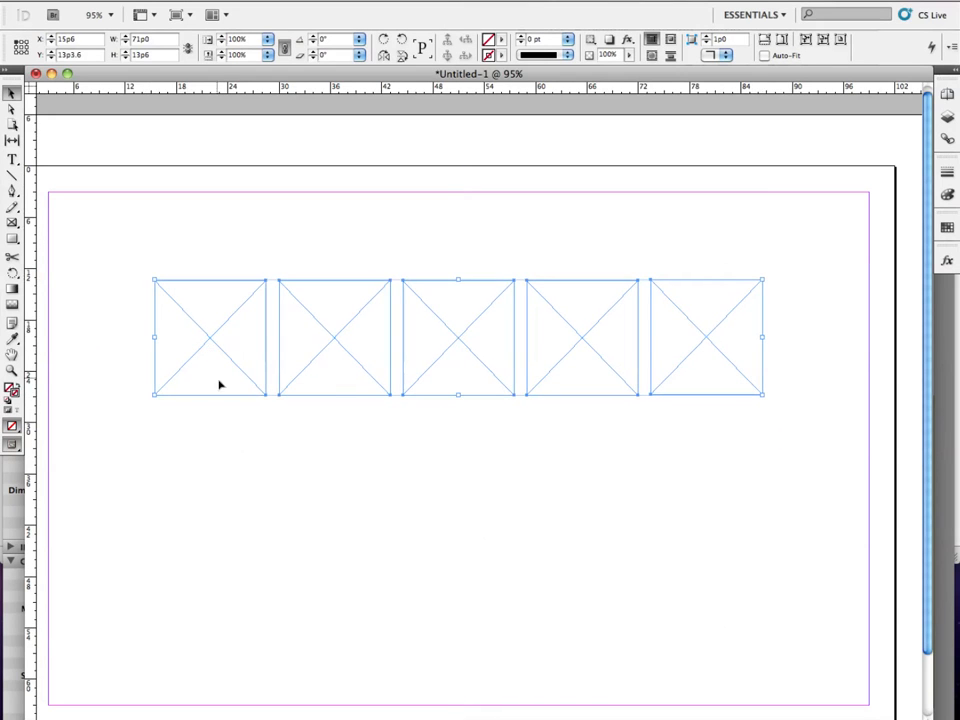
{"action": "left_click", "coordinate": [243, 423]}
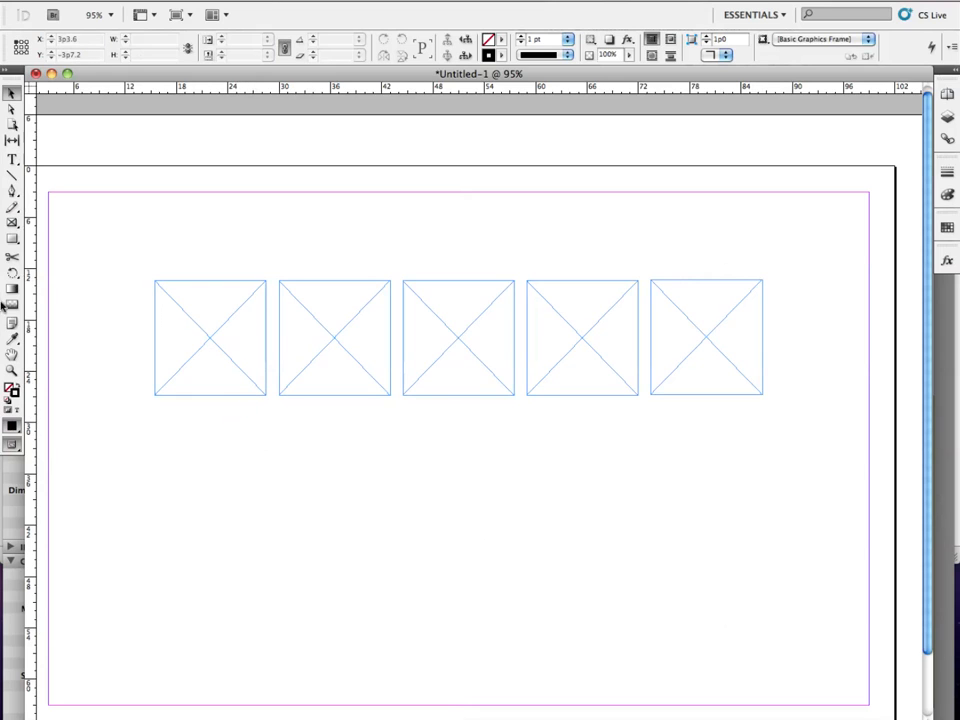
Duplicate the row of five frames straight down to Y 33p0.
{"action": "left_click_drag", "start_coordinate": [112, 326], "coordinate": [860, 379]}
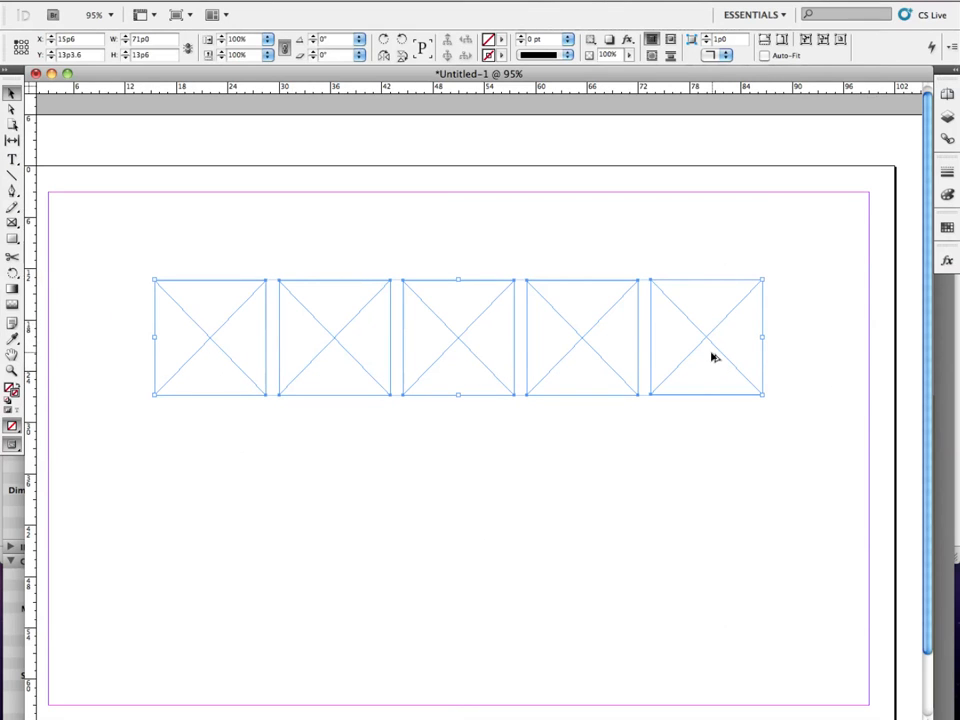
{"action": "left_click_drag", "start_coordinate": [712, 355], "coordinate": [718, 527]}
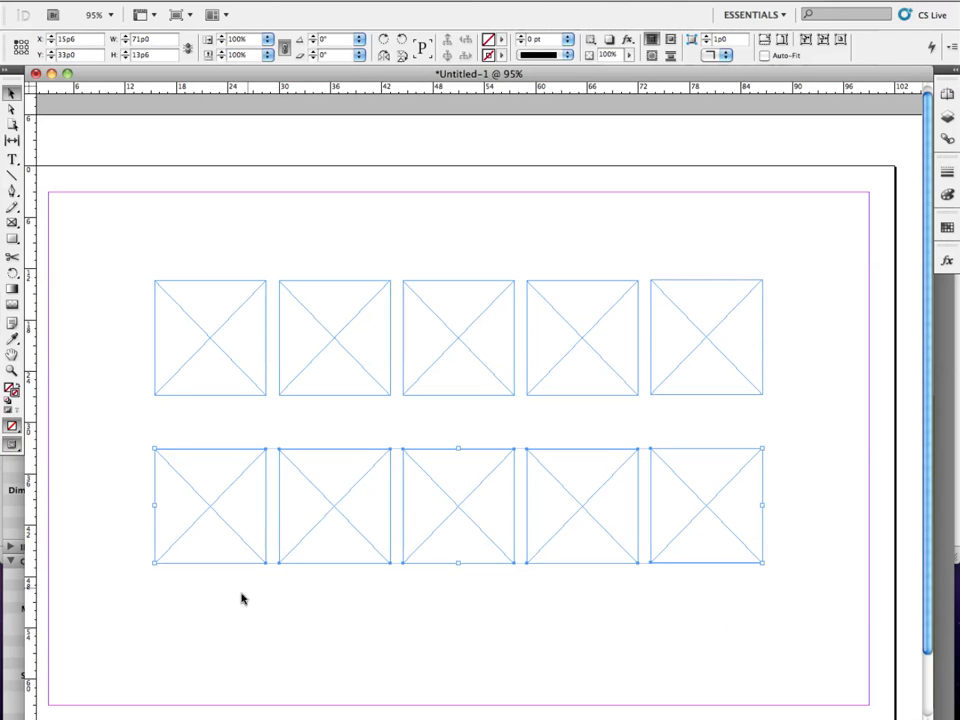
{"action": "left_click", "coordinate": [218, 627]}
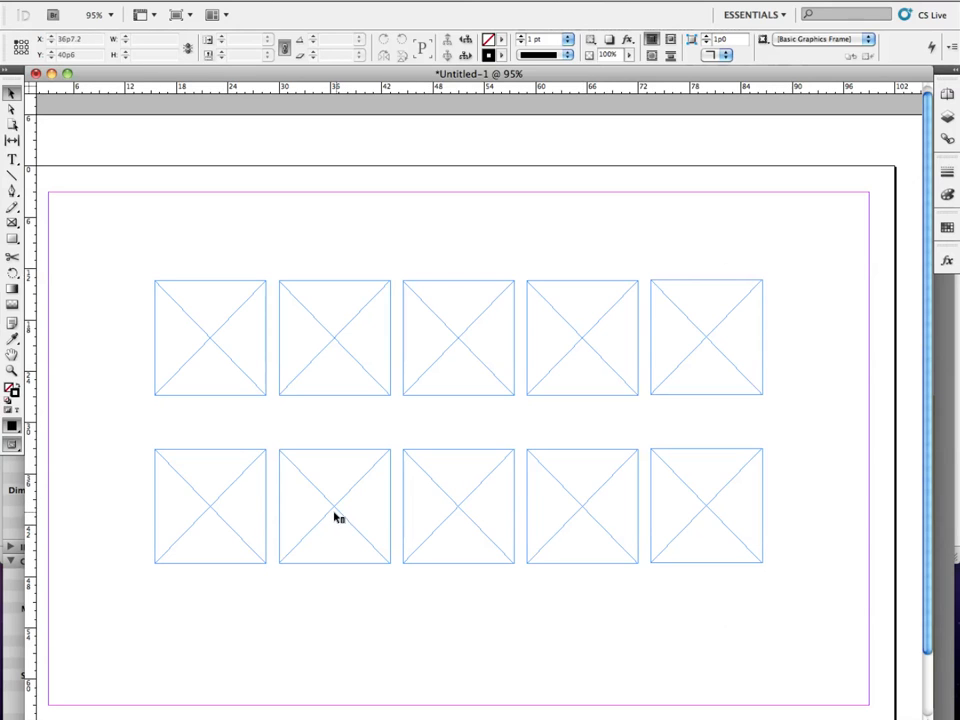
Copy the leftmost frame of the second row to its left, placing the copy at X 1p0 with the same spacing.
{"action": "scroll", "coordinate": [333, 513], "scroll_direction": "down", "scroll_amount": 4}
{"action": "scroll", "coordinate": [333, 513], "scroll_direction": "up", "scroll_amount": 4}
{"action": "left_click_drag", "start_coordinate": [507, 509], "coordinate": [124, 506]}
{"action": "left_click_drag", "start_coordinate": [324, 506], "coordinate": [247, 506]}
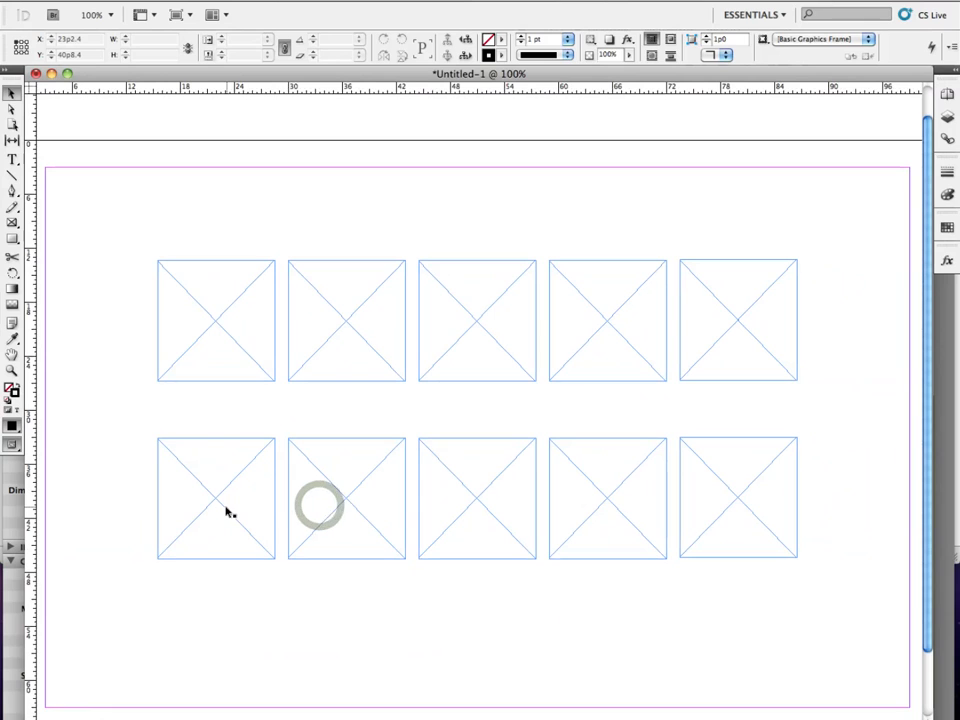
{"action": "left_click", "coordinate": [288, 508], "text": "ctrl+alt"}
{"action": "left_click", "coordinate": [436, 464]}
{"action": "left_click_drag", "start_coordinate": [430, 470], "coordinate": [336, 465]}
{"action": "key", "text": "super+z"}
{"action": "left_click_drag", "start_coordinate": [420, 463], "coordinate": [326, 466]}
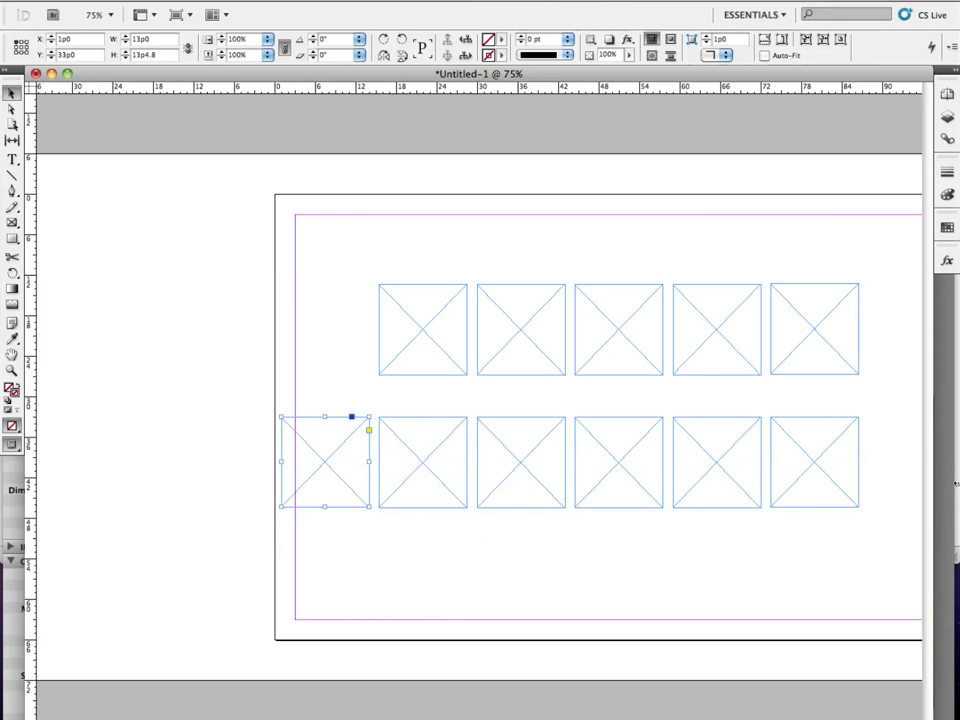
Extend the second row with equally spaced frame copies past its right end.
{"action": "left_click_drag", "start_coordinate": [821, 474], "coordinate": [860, 481]}
{"action": "key", "text": "super+z"}
{"action": "left_click_drag", "start_coordinate": [755, 486], "coordinate": [849, 485]}
{"action": "left_click_drag", "start_coordinate": [82, 474], "coordinate": [701, 497]}
{"action": "left_click", "coordinate": [735, 543]}
Add another equally spaced frame copy at the left end of the second row.
{"action": "left_click_drag", "start_coordinate": [713, 557], "coordinate": [326, 481]}
{"action": "left_click", "coordinate": [259, 538]}
{"action": "left_click_drag", "start_coordinate": [253, 476], "coordinate": [157, 477]}
Select the nine frames of the second row and move them down to Y 37p6.
{"action": "left_click_drag", "start_coordinate": [87, 464], "coordinate": [857, 493]}
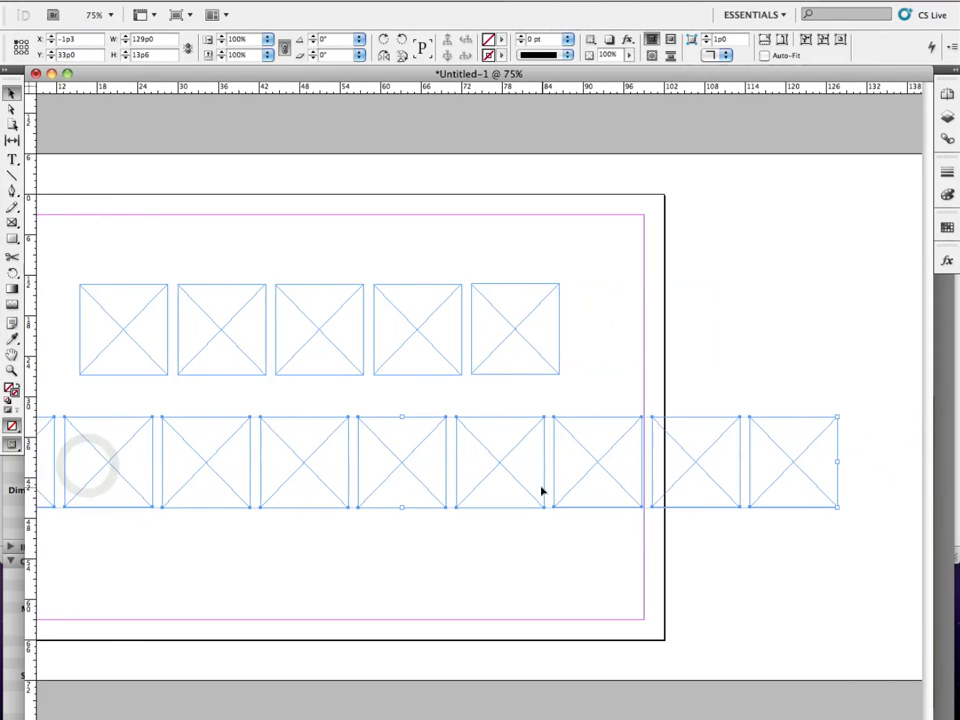
{"action": "left_click", "coordinate": [491, 486], "text": "alt+super"}
{"action": "left_click_drag", "start_coordinate": [397, 469], "coordinate": [355, 480]}
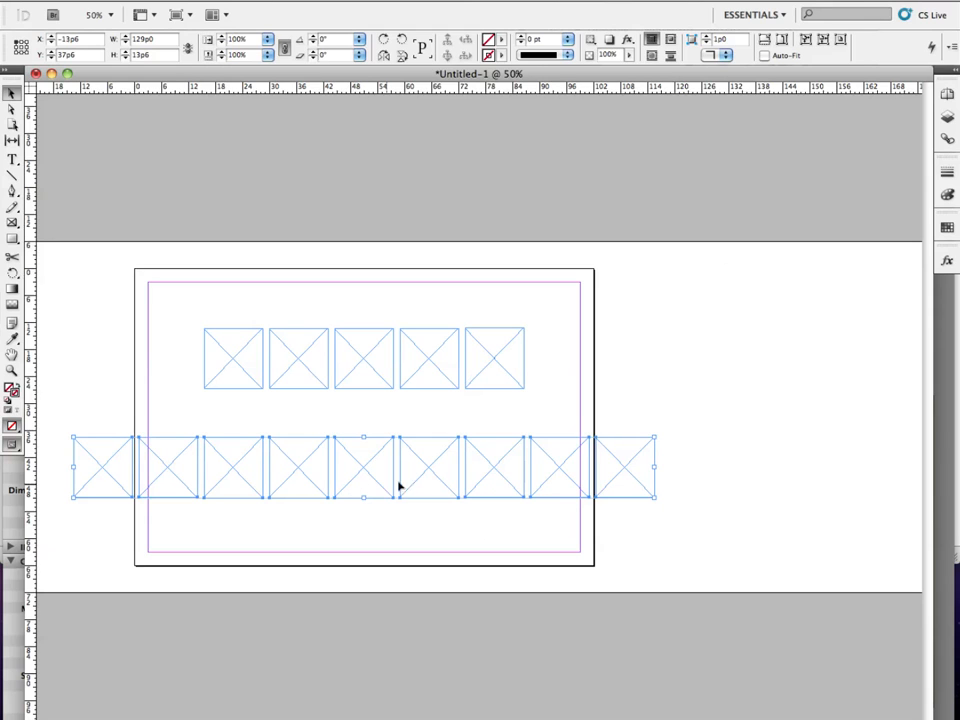
Close the gaps in the second row by shifting successive groups of frames left until they meet their neighbours.
{"action": "left_click", "coordinate": [501, 525]}
{"action": "left_click_drag", "start_coordinate": [619, 484], "coordinate": [617, 476]}
{"action": "left_click_drag", "start_coordinate": [559, 476], "coordinate": [553, 476]}
{"action": "left_click_drag", "start_coordinate": [549, 521], "coordinate": [439, 468]}
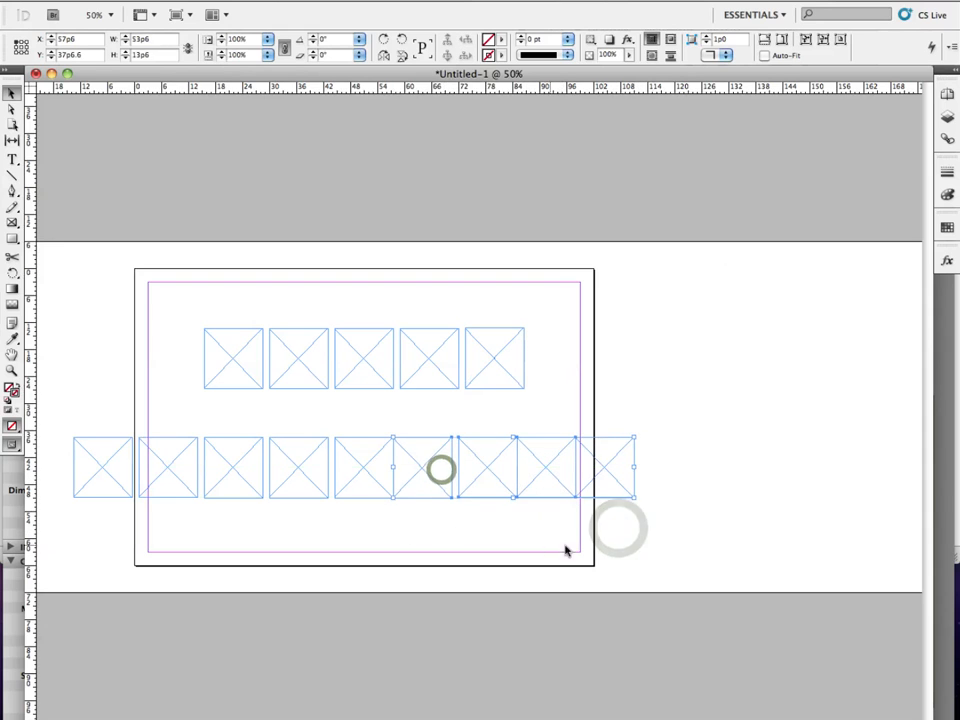
{"action": "left_click_drag", "start_coordinate": [664, 529], "coordinate": [477, 477]}
{"action": "left_click_drag", "start_coordinate": [636, 514], "coordinate": [354, 471]}
{"action": "left_click_drag", "start_coordinate": [660, 512], "coordinate": [225, 482]}
{"action": "left_click_drag", "start_coordinate": [225, 482], "coordinate": [222, 478]}
{"action": "left_click_drag", "start_coordinate": [619, 509], "coordinate": [150, 478]}
Shift the tightened second row sideways on the page and move its leftmost frame left to X -10p0.
{"action": "left_click_drag", "start_coordinate": [52, 463], "coordinate": [658, 480]}
{"action": "left_click_drag", "start_coordinate": [506, 470], "coordinate": [530, 478]}
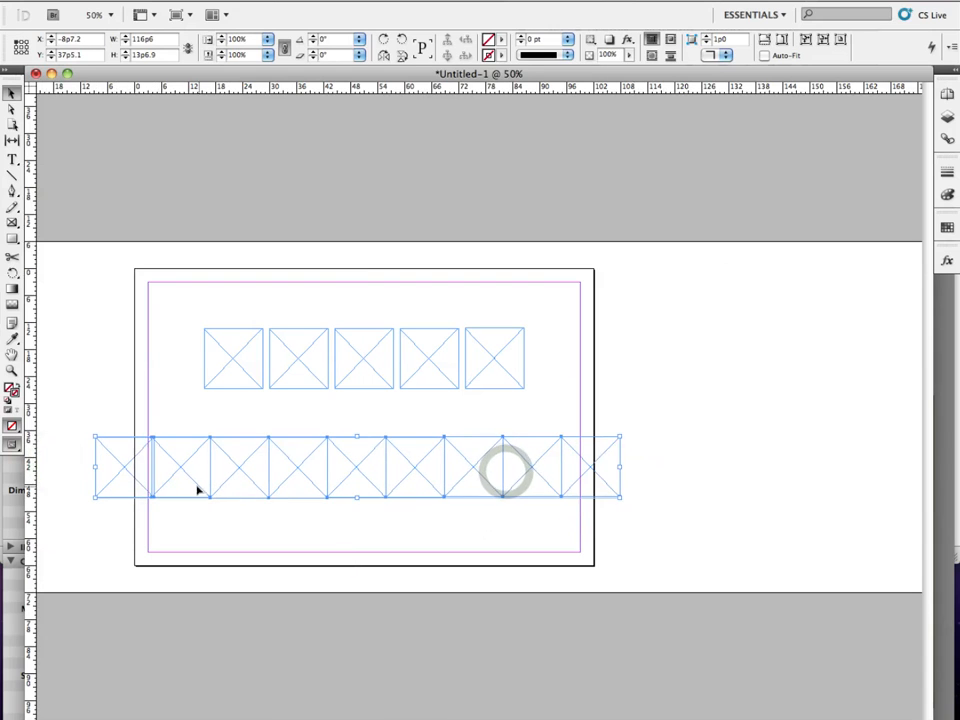
{"action": "left_click", "coordinate": [144, 540]}
{"action": "left_click_drag", "start_coordinate": [118, 479], "coordinate": [118, 476]}
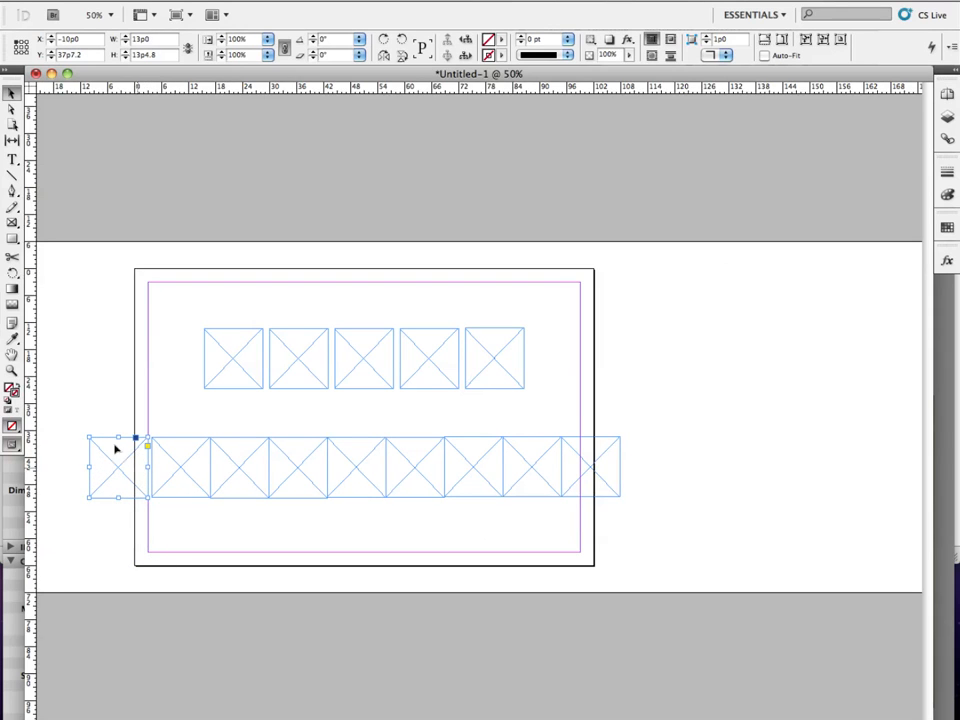
Select the whole second row and scale it down about its centre to about 94p8.4 wide.
{"action": "left_click_drag", "start_coordinate": [58, 402], "coordinate": [742, 516]}
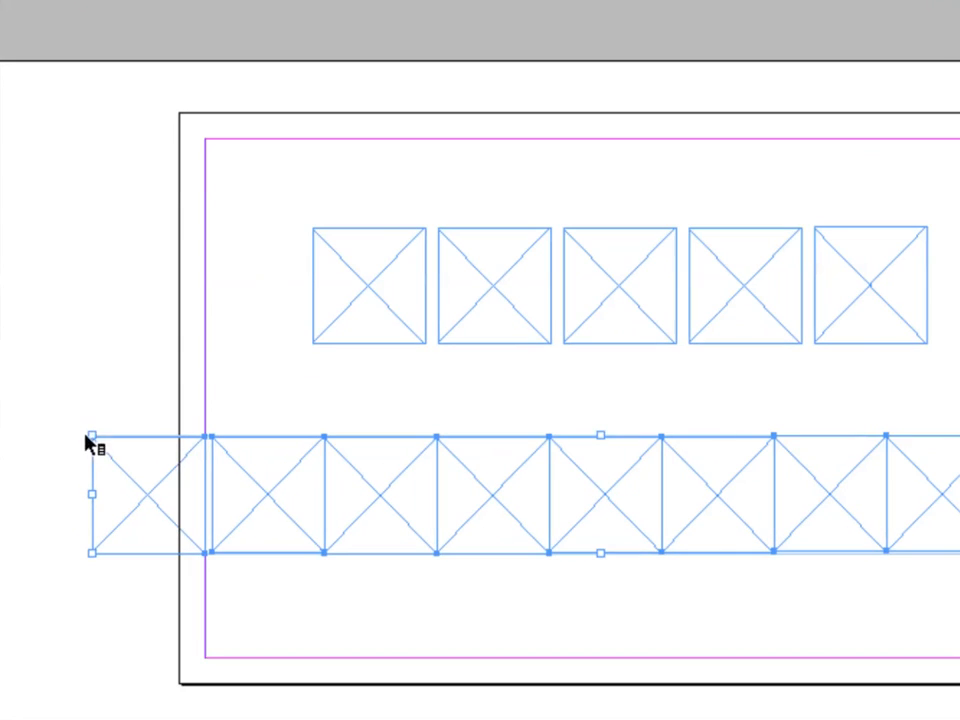
{"action": "left_click_drag", "start_coordinate": [92, 435], "coordinate": [195, 481]}
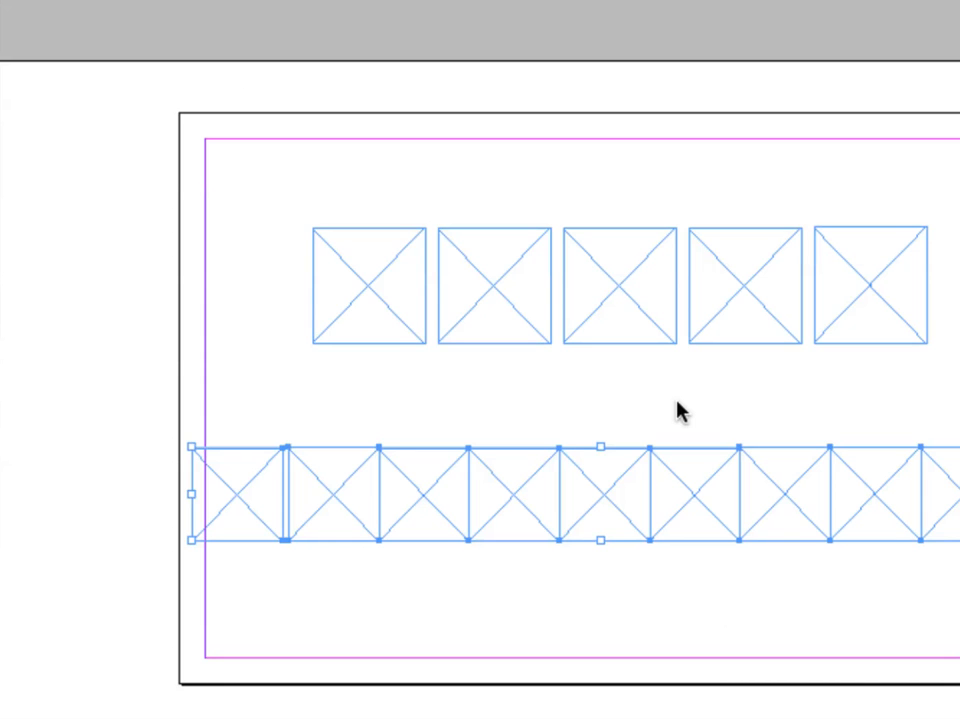
{"action": "left_click_drag", "start_coordinate": [684, 399], "coordinate": [594, 401]}
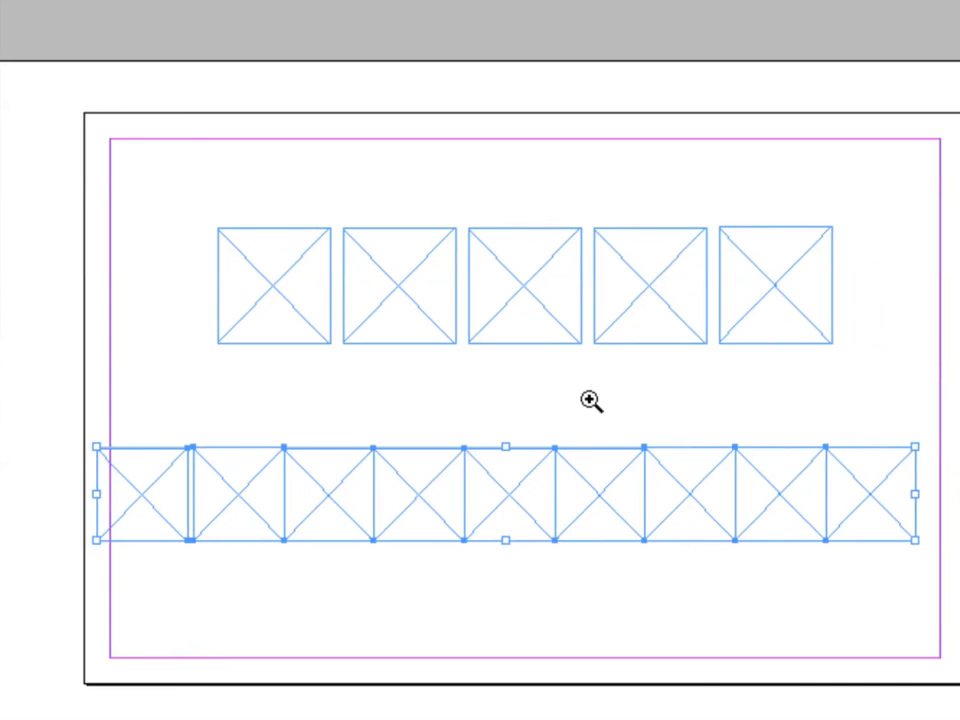
{"action": "left_click", "coordinate": [591, 400], "text": "alt"}
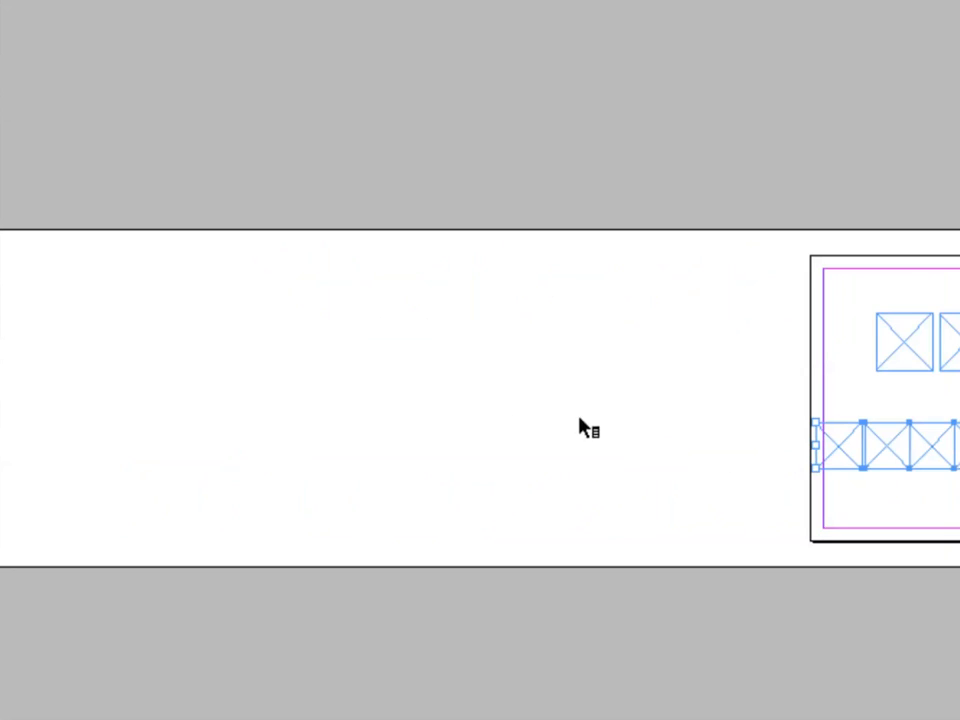
{"action": "key", "text": "super+0"}
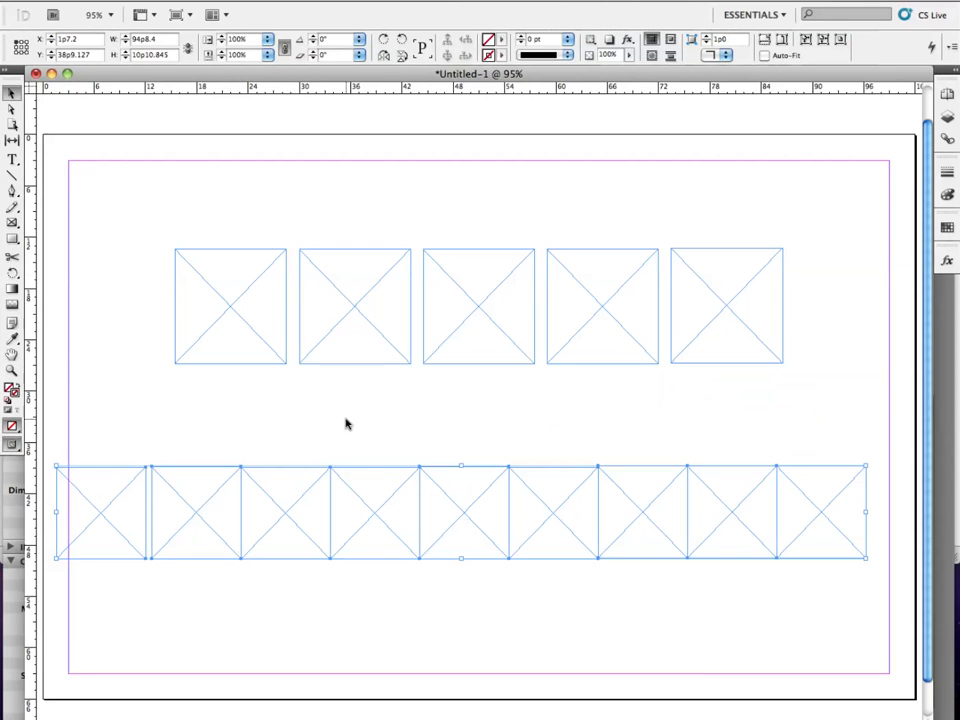
Select all frames in the second row and delete them.
{"action": "left_click", "coordinate": [201, 590]}
{"action": "left_click_drag", "start_coordinate": [850, 585], "coordinate": [64, 489]}
{"action": "key", "text": "Delete"}
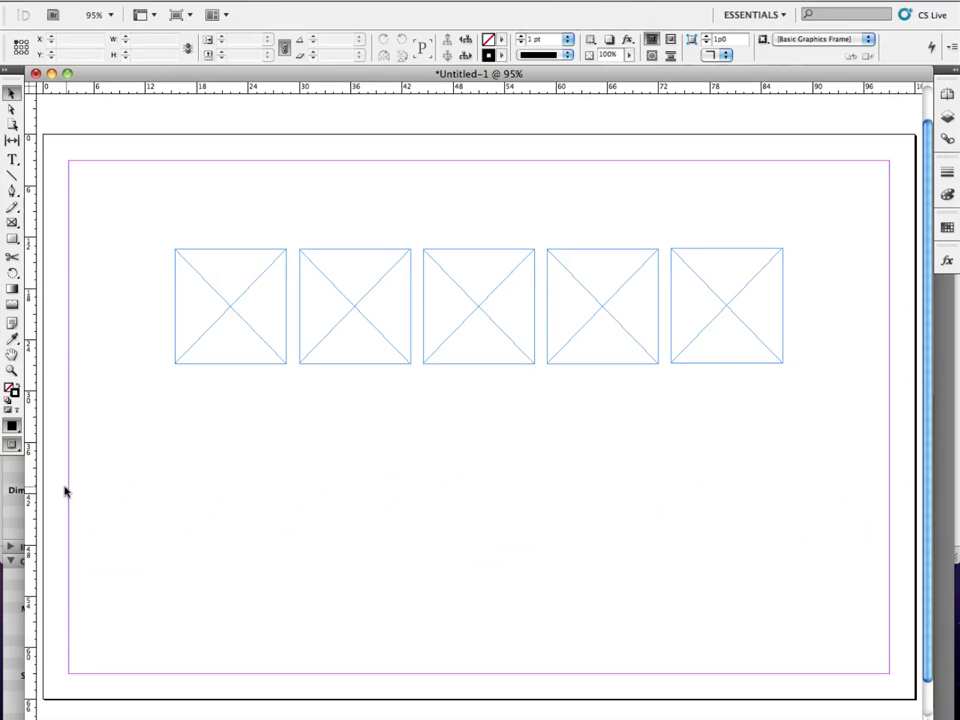
Place y.psd from the Desktop's alphabet folder into the first frame of the row and fit the content proportionally.
{"action": "left_click", "coordinate": [229, 313]}
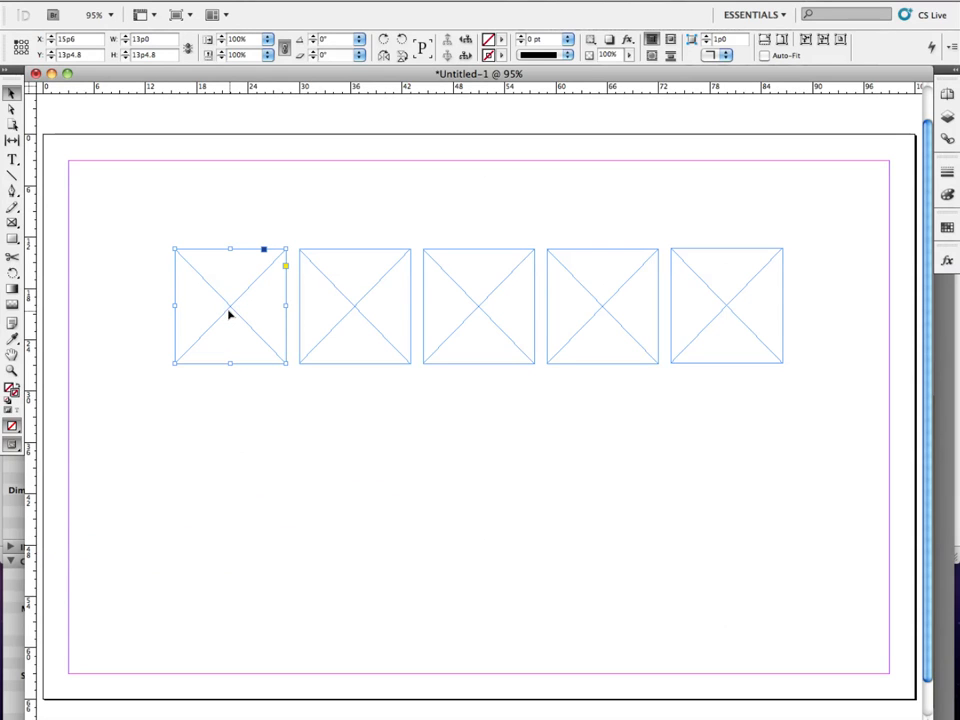
{"action": "left_click", "coordinate": [112, 0]}
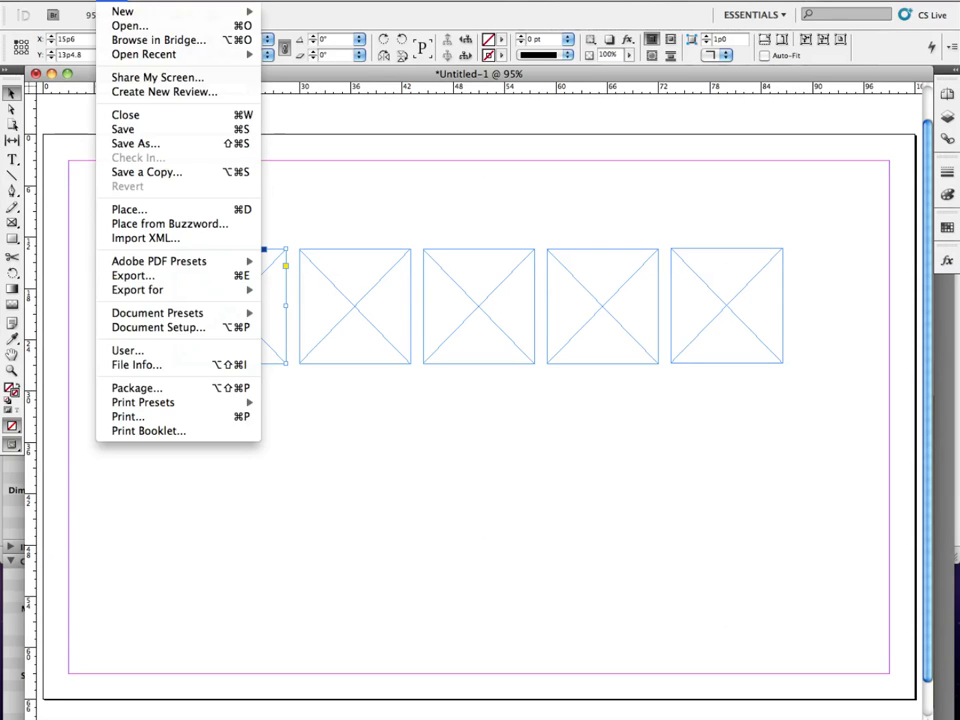
{"action": "left_click", "coordinate": [126, 211]}
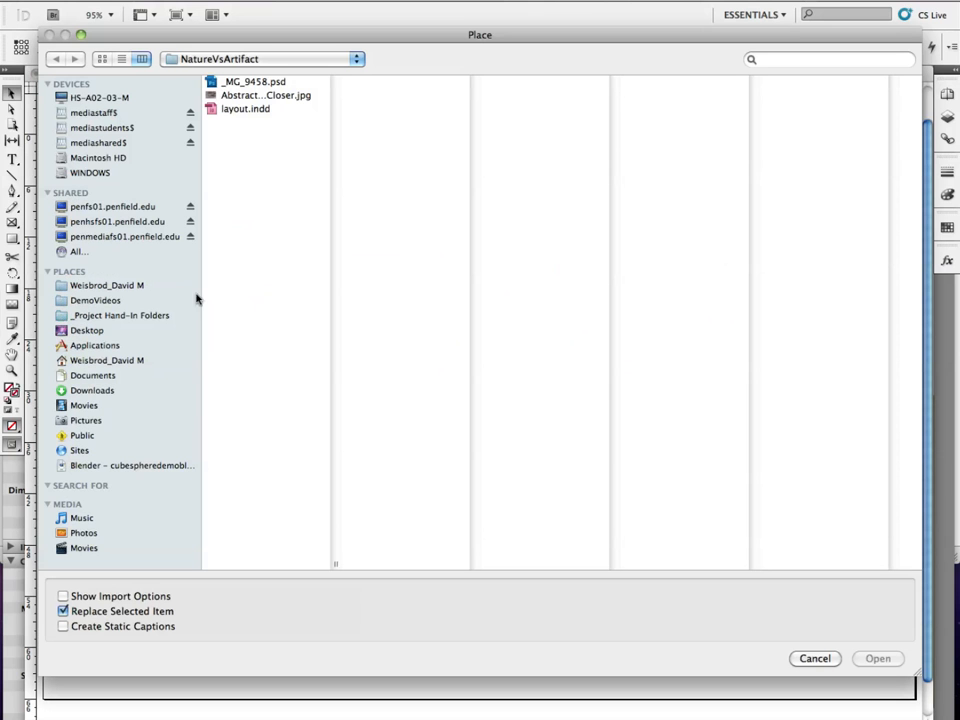
{"action": "left_click", "coordinate": [99, 334]}
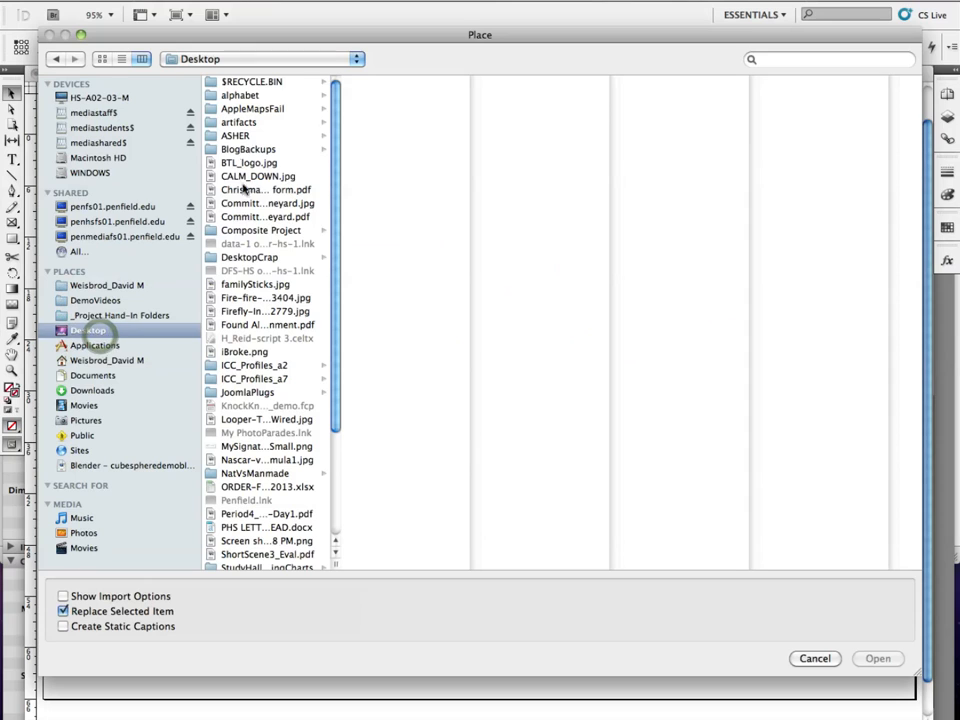
{"action": "left_click", "coordinate": [255, 95]}
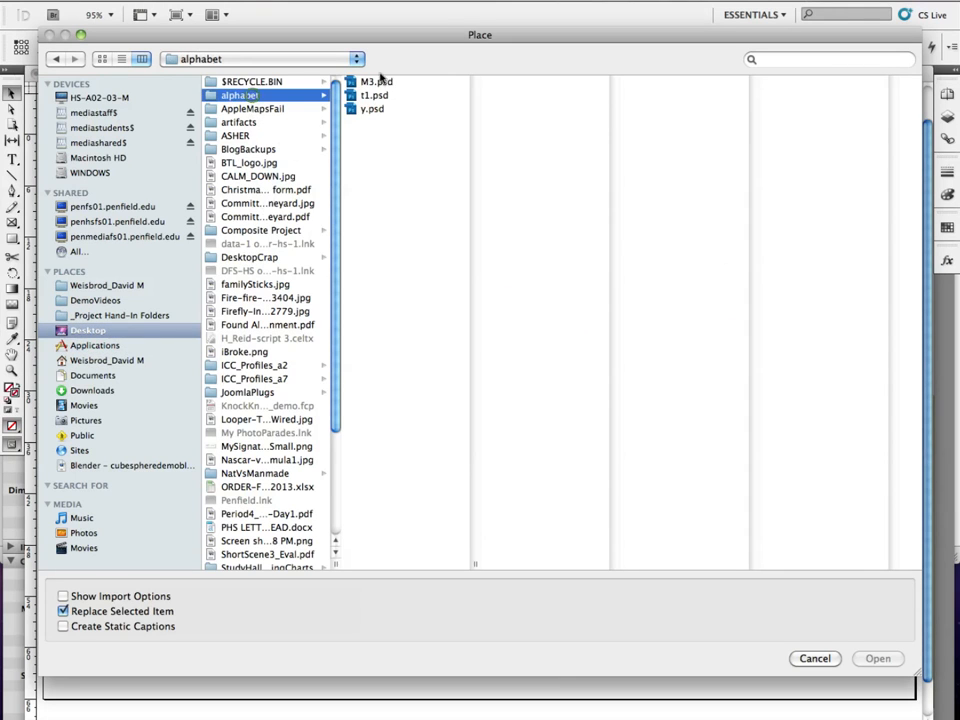
{"action": "left_click", "coordinate": [380, 82]}
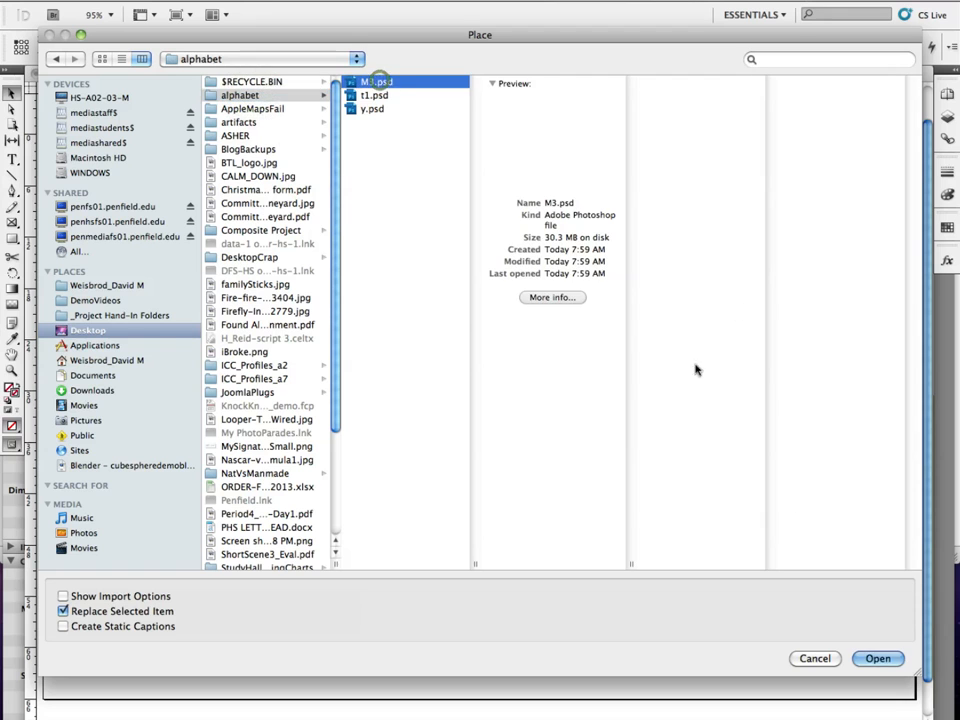
{"action": "left_click", "coordinate": [372, 109]}
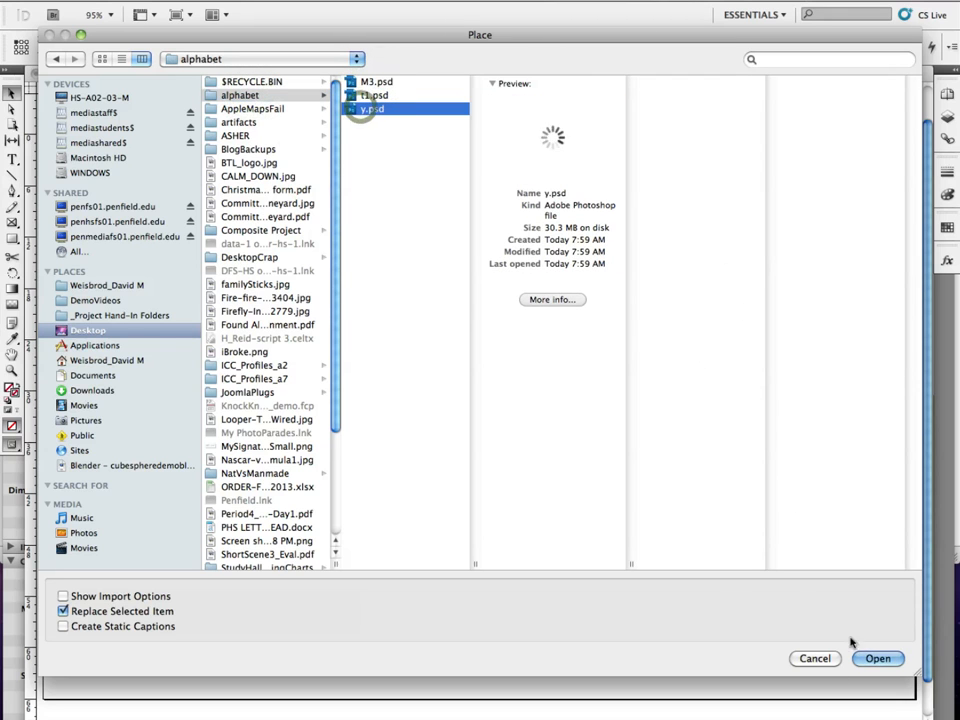
{"action": "left_click", "coordinate": [875, 659]}
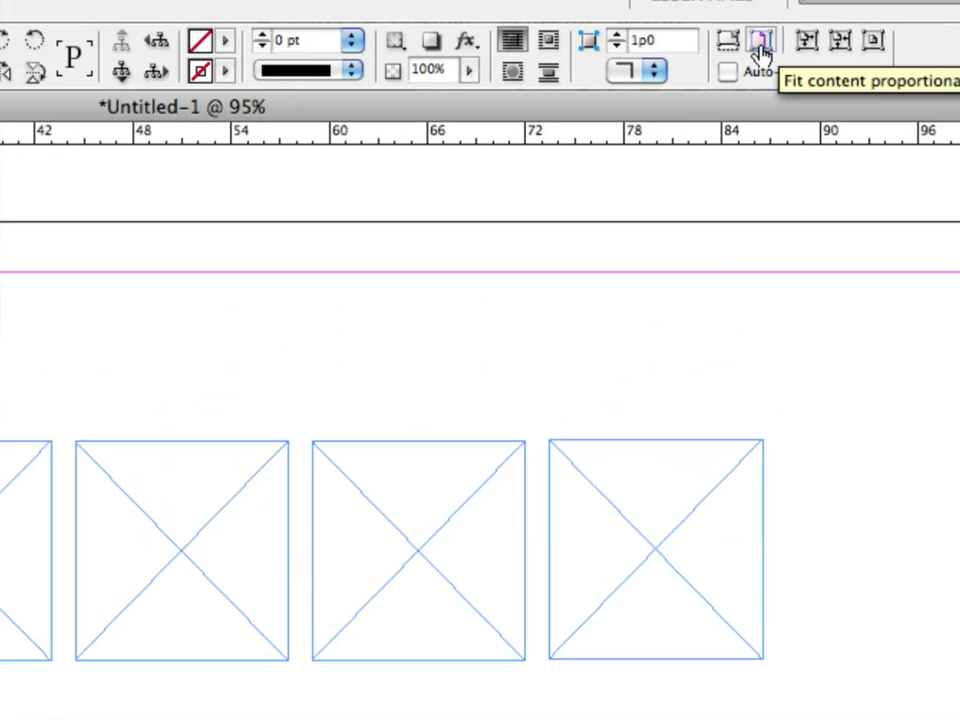
{"action": "left_click", "coordinate": [762, 50]}
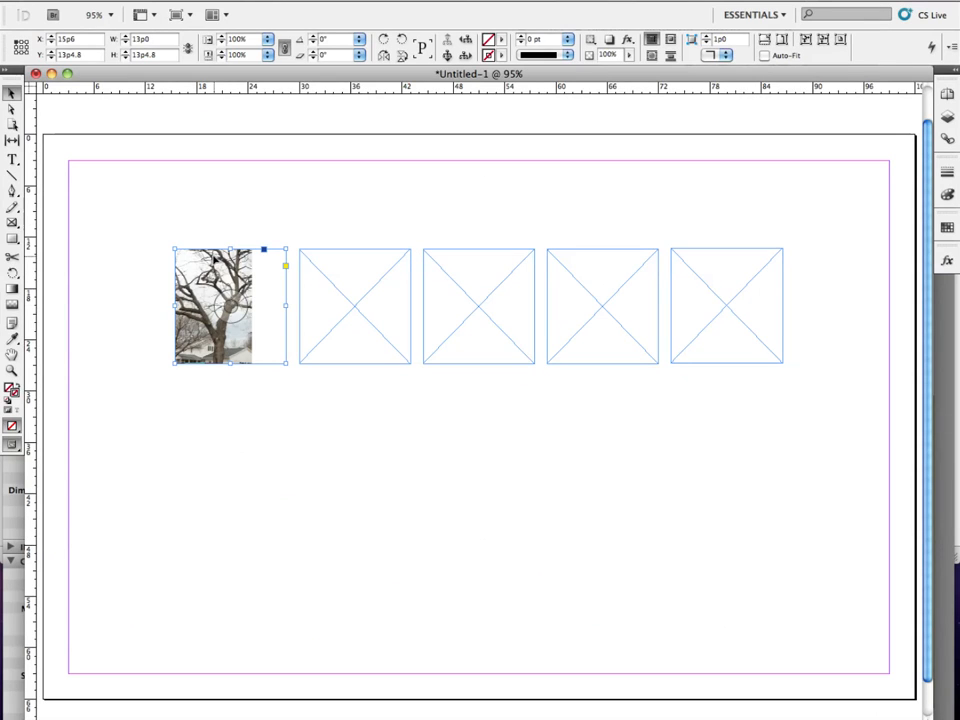
Enlarge the tree photo within its frame to about 15p2.4 wide and reposition it so the Y-shaped trunk fills the frame.
{"action": "left_click", "coordinate": [229, 306]}
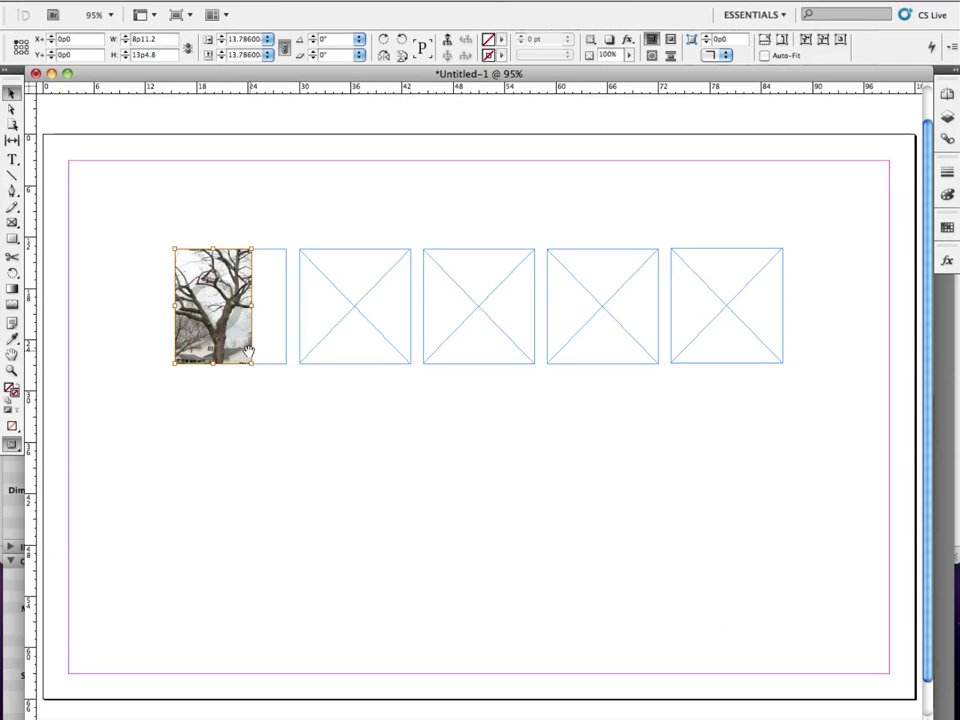
{"action": "left_click", "coordinate": [209, 343], "text": "super"}
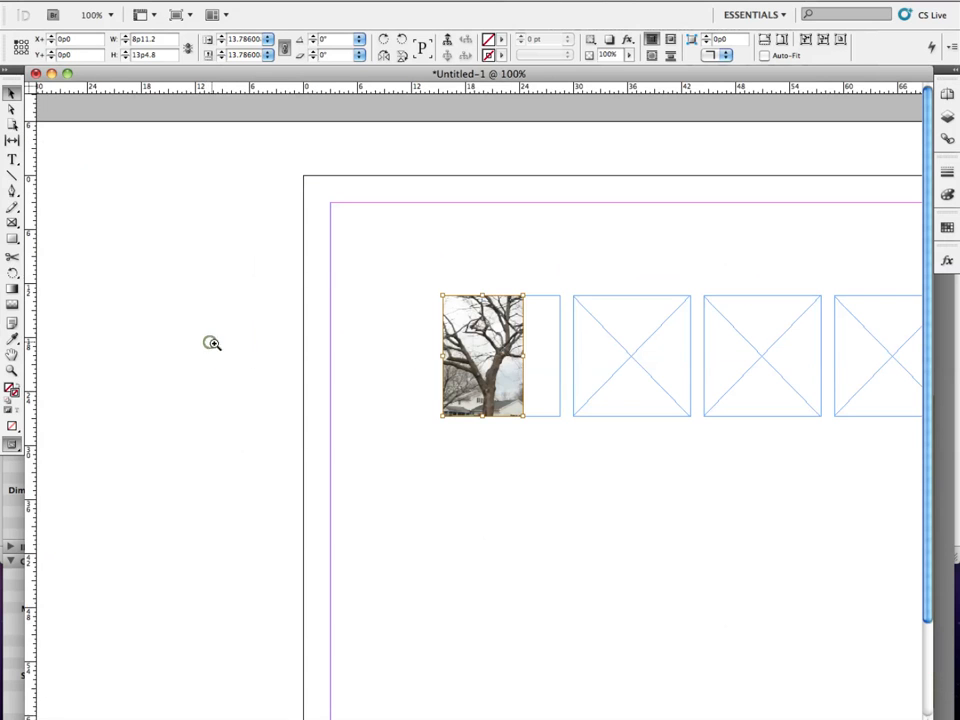
{"action": "left_click", "coordinate": [475, 373], "text": "super"}
{"action": "left_click", "coordinate": [475, 373], "text": "super"}
{"action": "left_click_drag", "start_coordinate": [529, 489], "coordinate": [418, 389]}
{"action": "left_click", "coordinate": [393, 383], "text": "super"}
{"action": "left_click_drag", "start_coordinate": [548, 481], "coordinate": [574, 553]}
{"action": "mouse_move", "coordinate": [433, 410]}
{"action": "left_mouse_down"}
{"action": "mouse_move", "coordinate": [413, 352]}
{"action": "mouse_move", "coordinate": [428, 273]}
{"action": "mouse_move", "coordinate": [418, 269]}
{"action": "mouse_move", "coordinate": [441, 400]}
{"action": "left_mouse_up"}
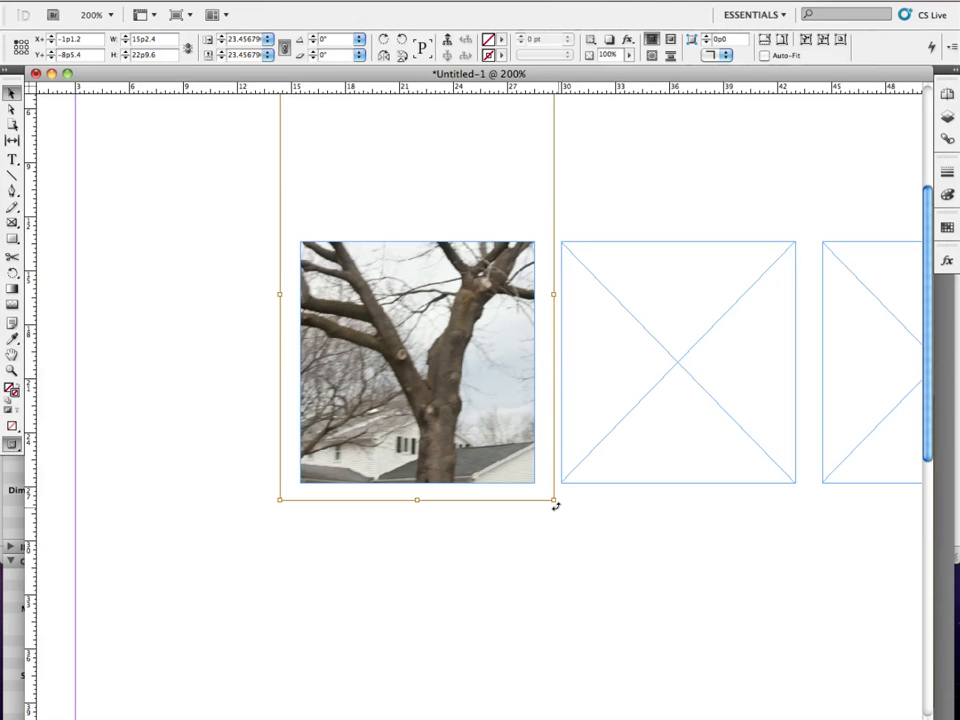
Try rotating the tree photo by about -4° inside its frame, and undo the rotation.
{"action": "mouse_move", "coordinate": [556, 508]}
{"action": "left_mouse_down"}
{"action": "mouse_move", "coordinate": [570, 497]}
{"action": "mouse_move", "coordinate": [538, 534]}
{"action": "mouse_move", "coordinate": [544, 523]}
{"action": "left_mouse_up"}
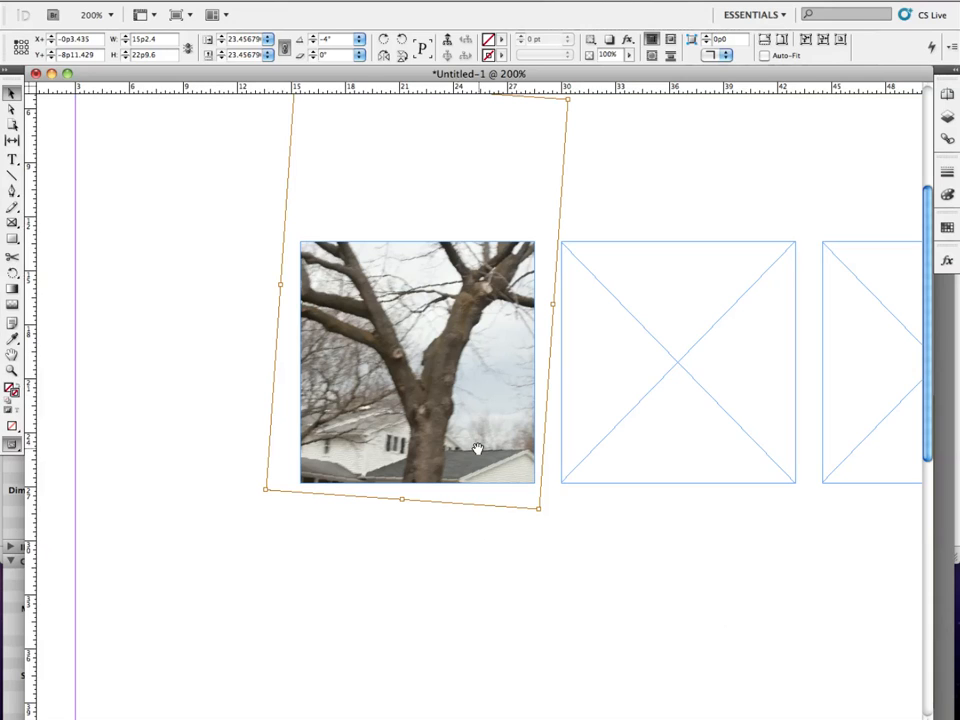
{"action": "key", "text": "ctrl+z"}
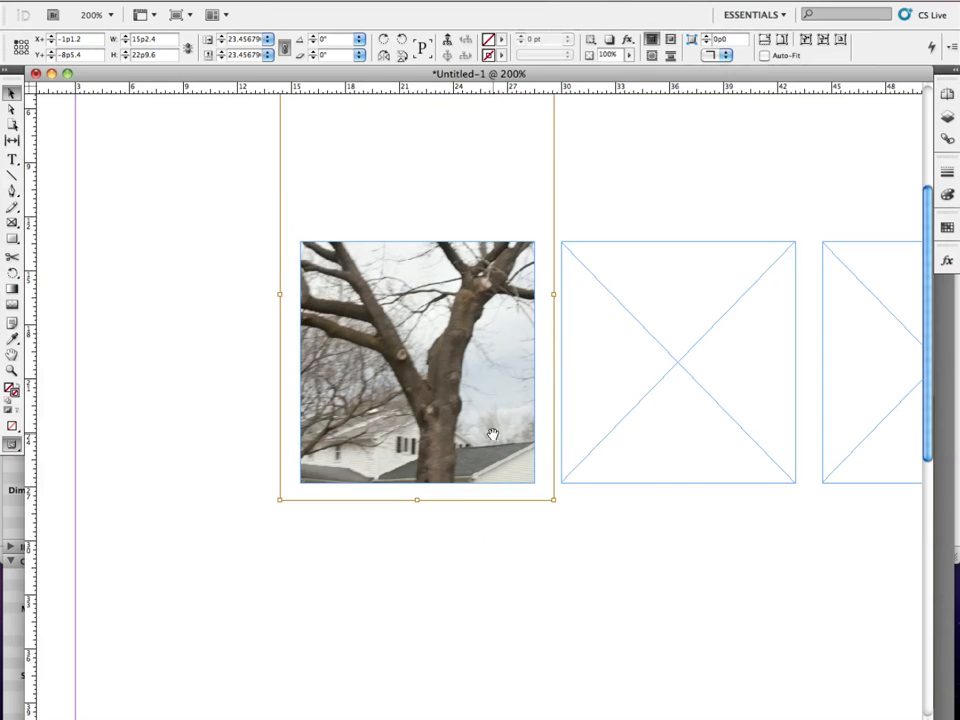
Place t1.psd from the alphabet folder into the second frame and fit the content proportionally.
{"action": "left_click", "coordinate": [700, 437]}
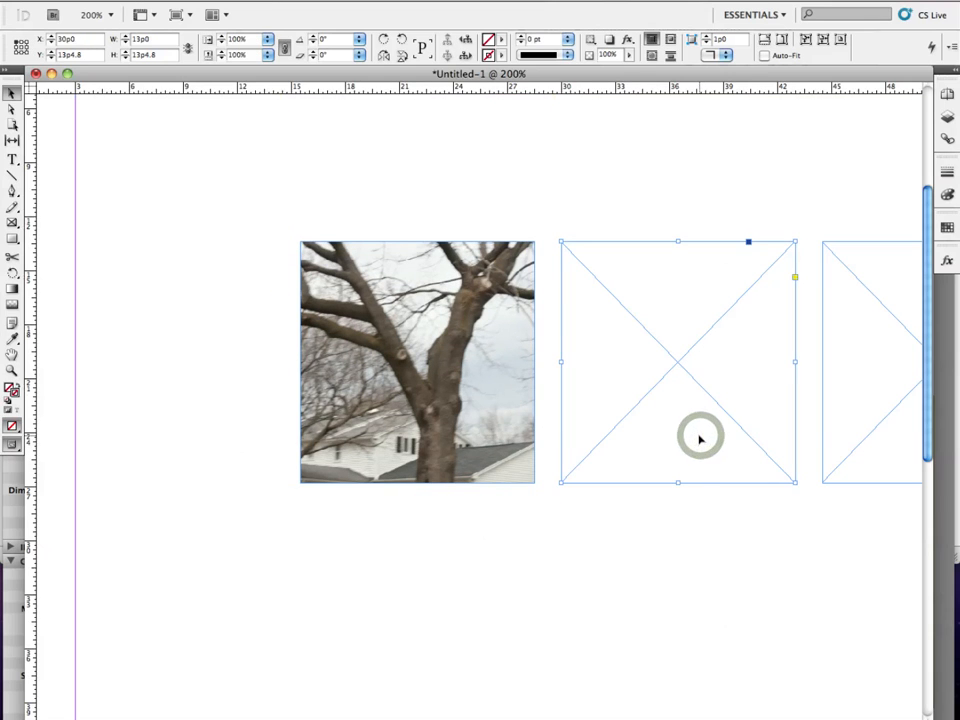
{"action": "left_click", "coordinate": [80, 3]}
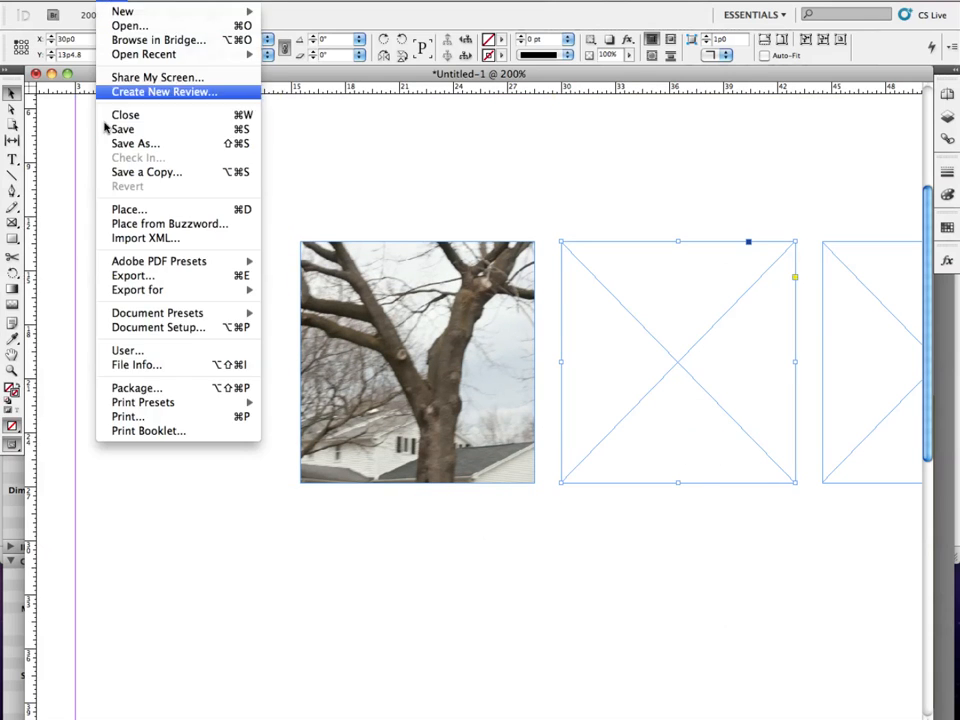
{"action": "left_click", "coordinate": [116, 210]}
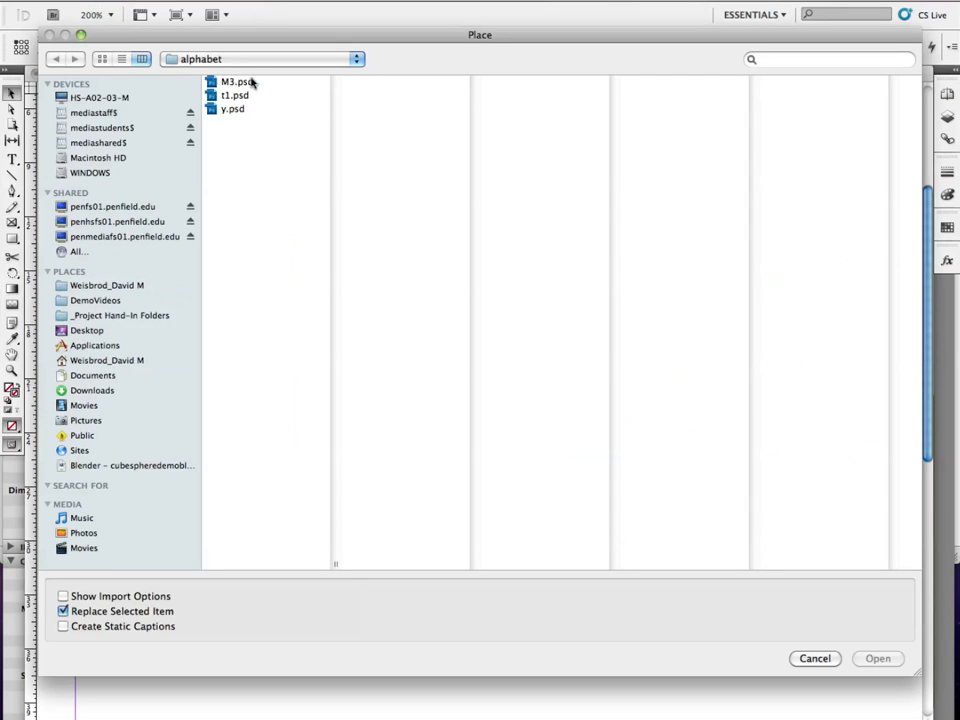
{"action": "double_click", "coordinate": [235, 95]}
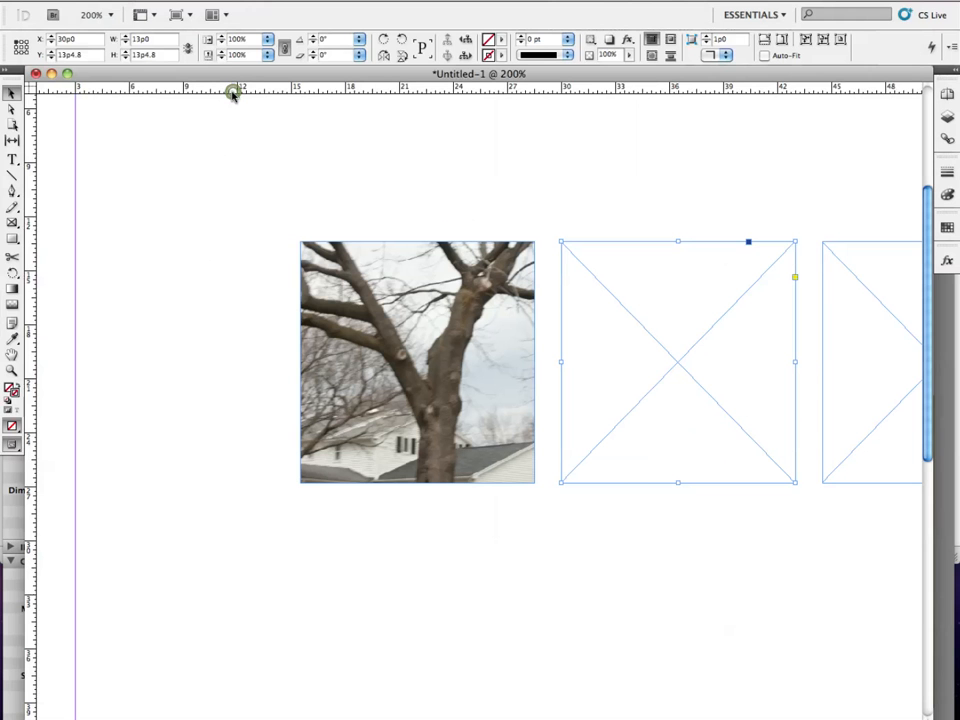
{"action": "left_click", "coordinate": [685, 483]}
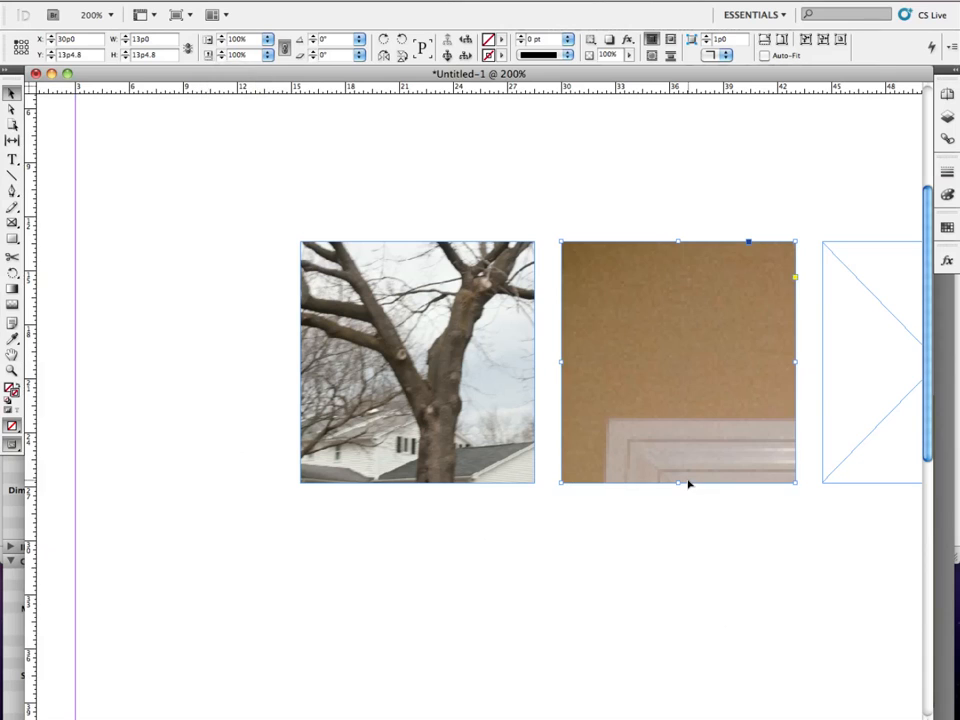
{"action": "left_click", "coordinate": [771, 40]}
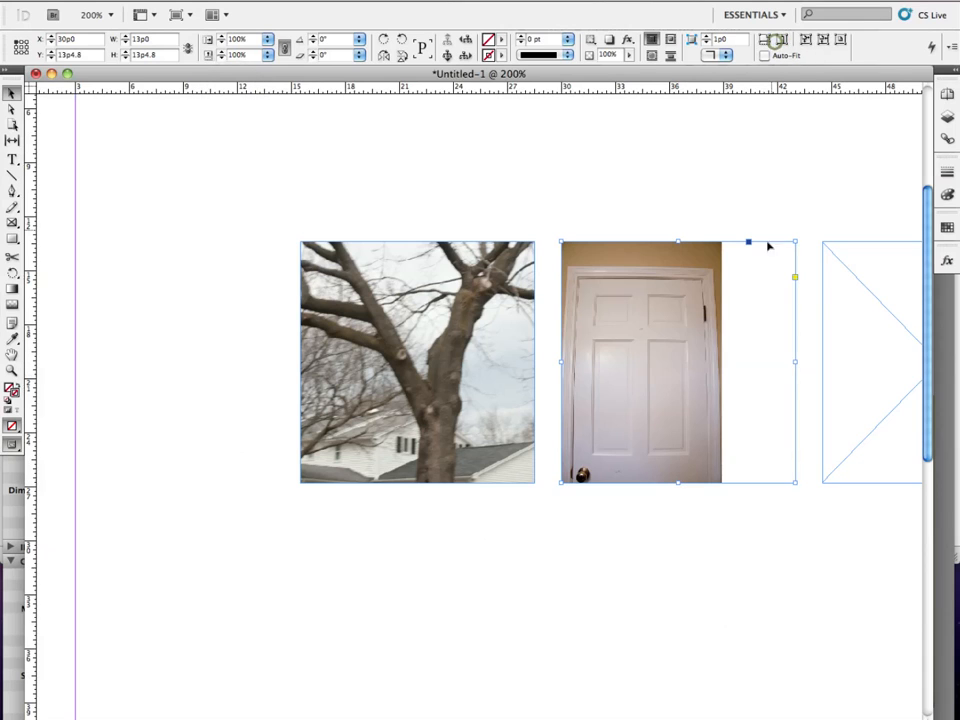
Enlarge the door photo within the second frame to about 19p4.8 by 28p0 and shift it to centre the door panels.
{"action": "left_click", "coordinate": [678, 363]}
{"action": "left_click_drag", "start_coordinate": [722, 484], "coordinate": [842, 583]}
{"action": "left_click_drag", "start_coordinate": [559, 240], "coordinate": [492, 158]}
{"action": "left_click_drag", "start_coordinate": [668, 375], "coordinate": [688, 362]}
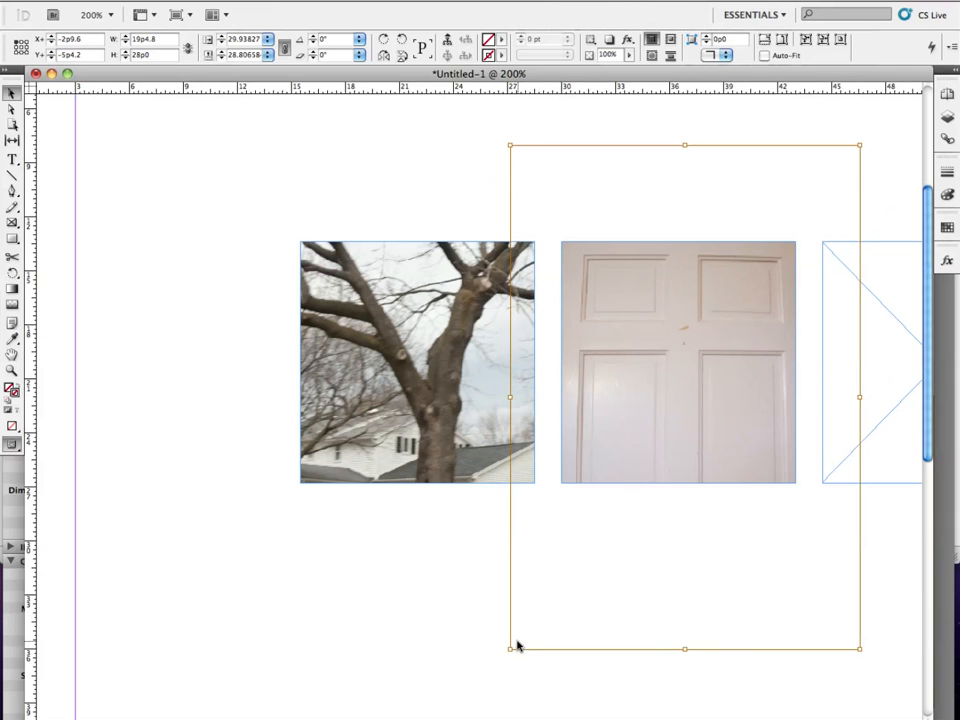
Rescale the door photo to about 22p9.8 wide and reposition it so the T between the panels fills the frame.
{"action": "left_click_drag", "start_coordinate": [510, 648], "coordinate": [585, 638]}
{"action": "left_click_drag", "start_coordinate": [677, 685], "coordinate": [668, 695]}
{"action": "left_click_drag", "start_coordinate": [681, 388], "coordinate": [686, 359]}
{"action": "left_click_drag", "start_coordinate": [866, 671], "coordinate": [890, 700]}
{"action": "left_click_drag", "start_coordinate": [713, 435], "coordinate": [681, 347]}
{"action": "left_click", "coordinate": [392, 636]}
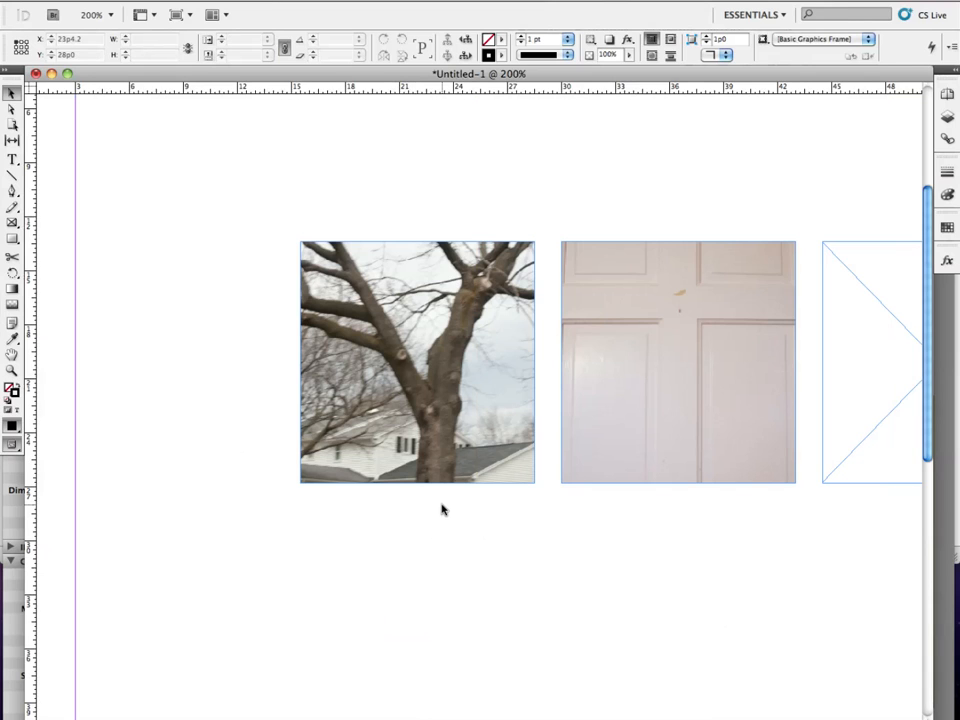
Enlarge the door photo slightly further within its frame to about 23p4.4 by 33p8.7, extending its upper-left corner outward.
{"action": "left_click", "coordinate": [604, 364]}
{"action": "left_click", "coordinate": [678, 362]}
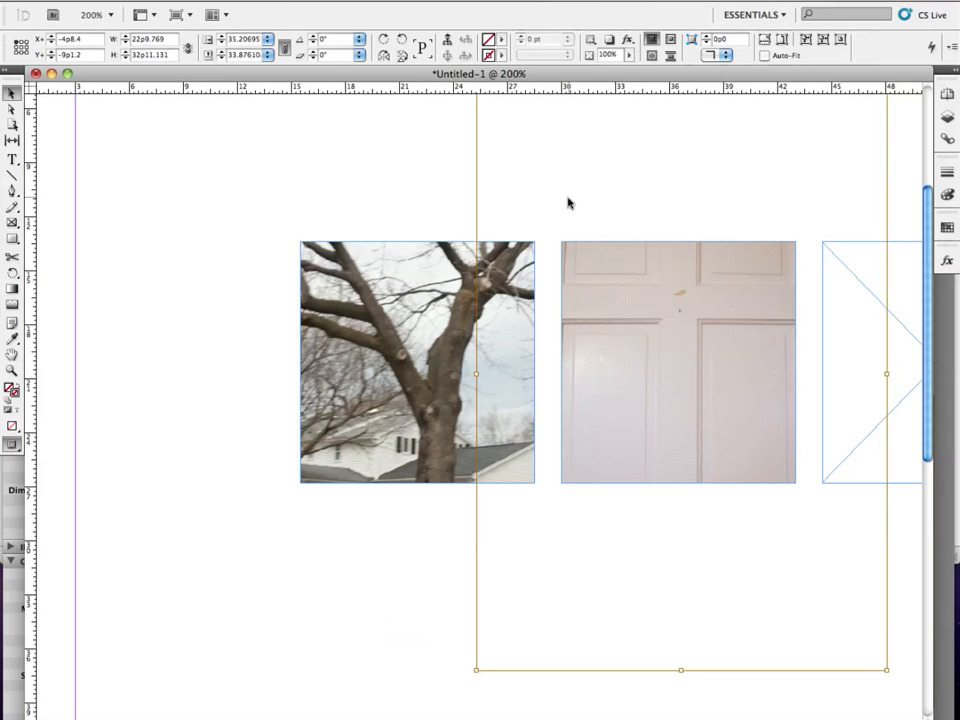
{"action": "left_click", "coordinate": [643, 295], "text": "alt+super"}
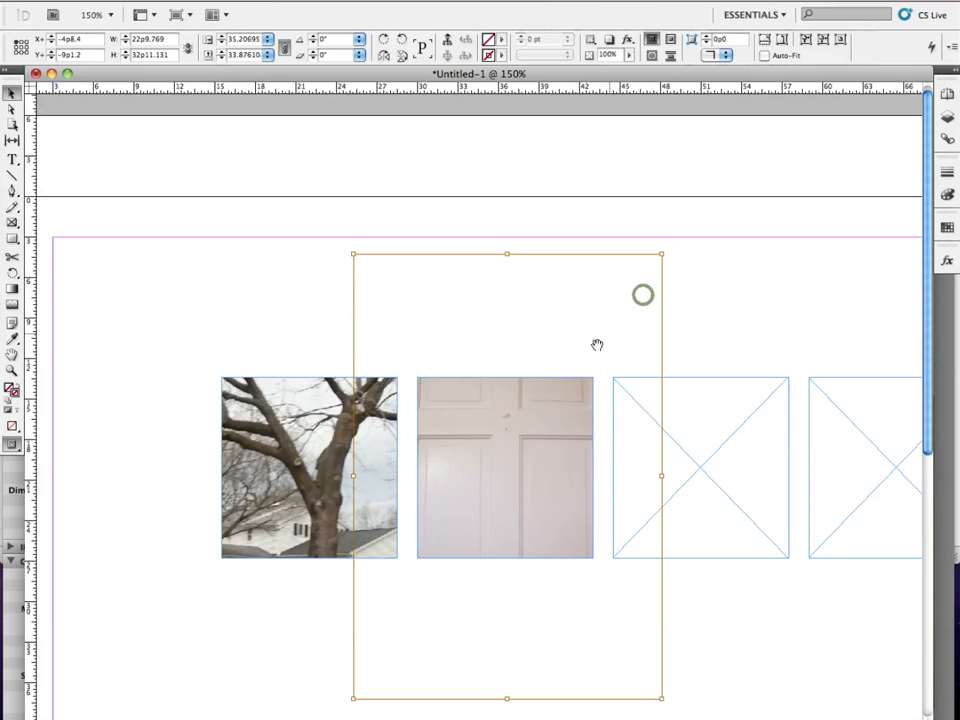
{"action": "left_click_drag", "start_coordinate": [354, 253], "coordinate": [345, 243]}
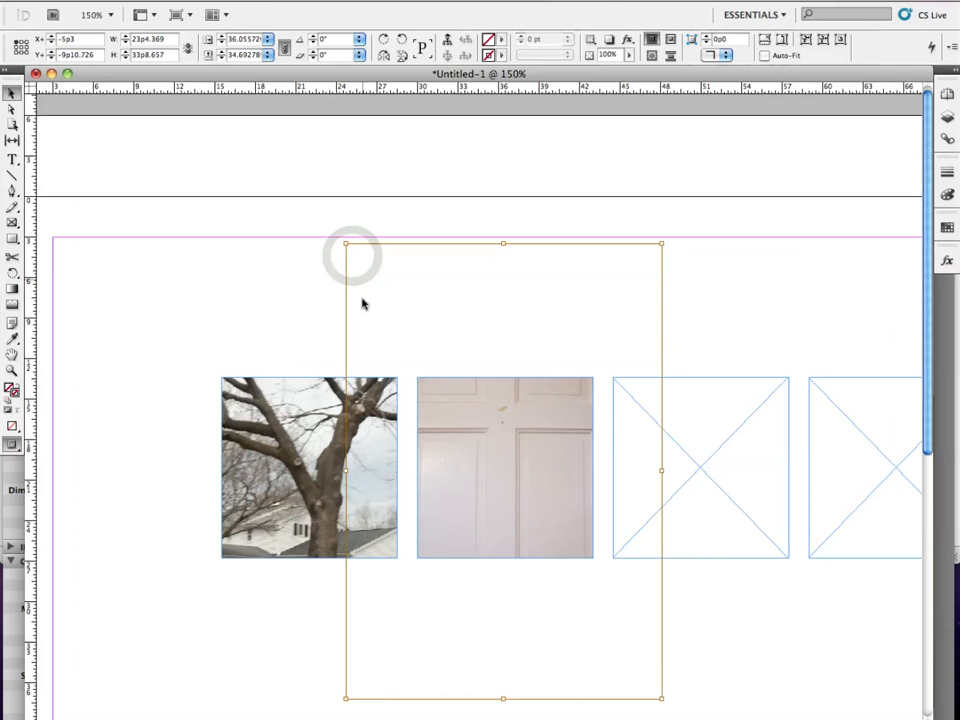
{"action": "left_click", "coordinate": [160, 363]}
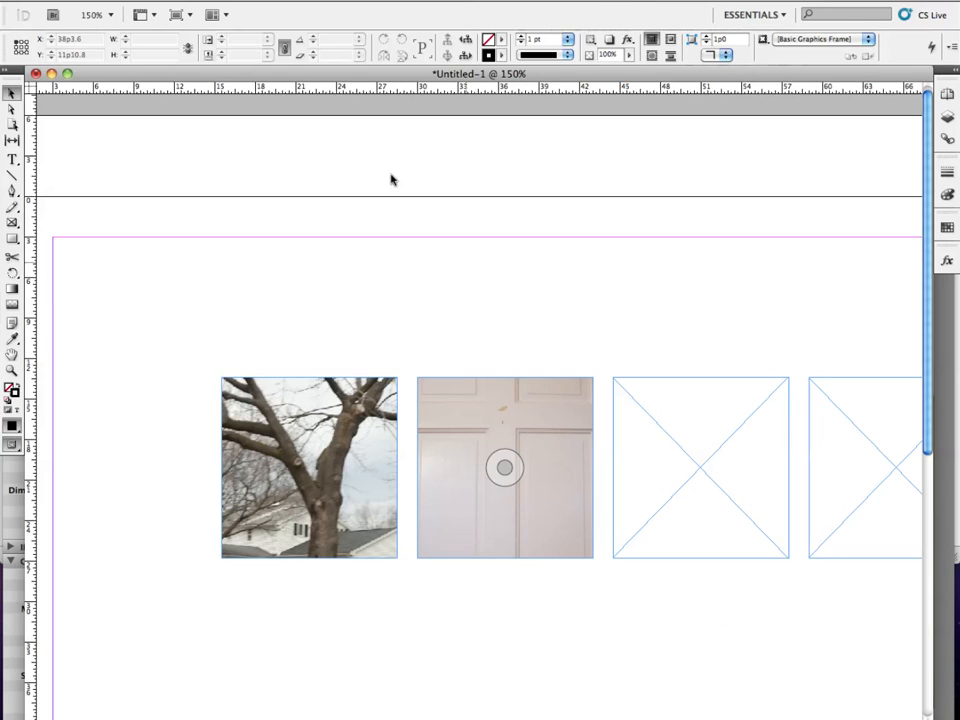
Save the document as alphabet_layout.indd in the Desktop's alphabet folder.
{"action": "left_click", "coordinate": [110, 0]}
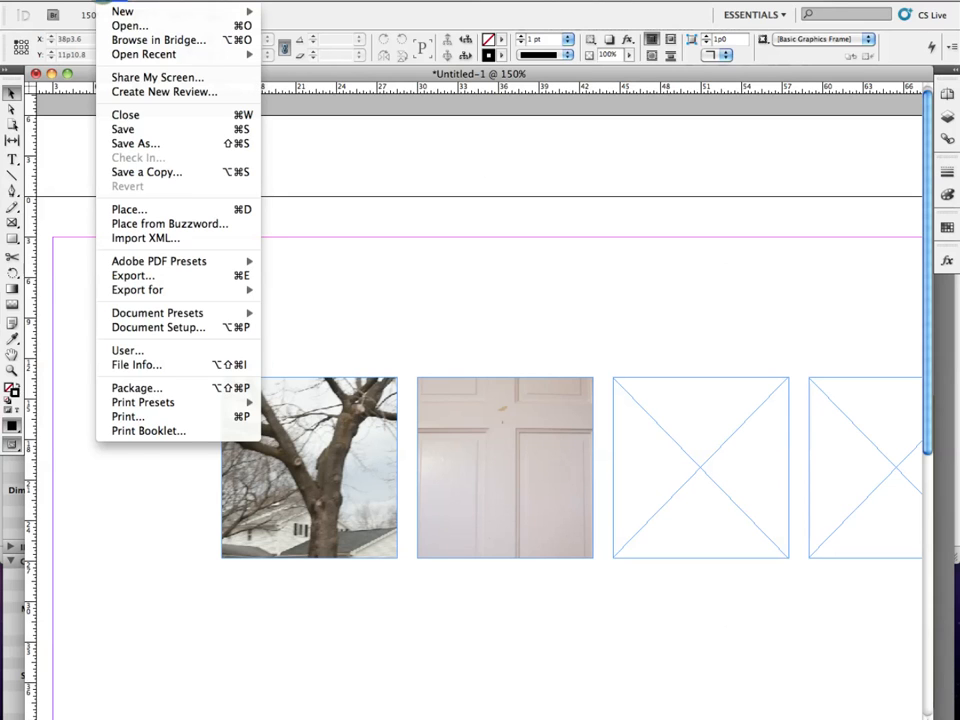
{"action": "left_click", "coordinate": [130, 131]}
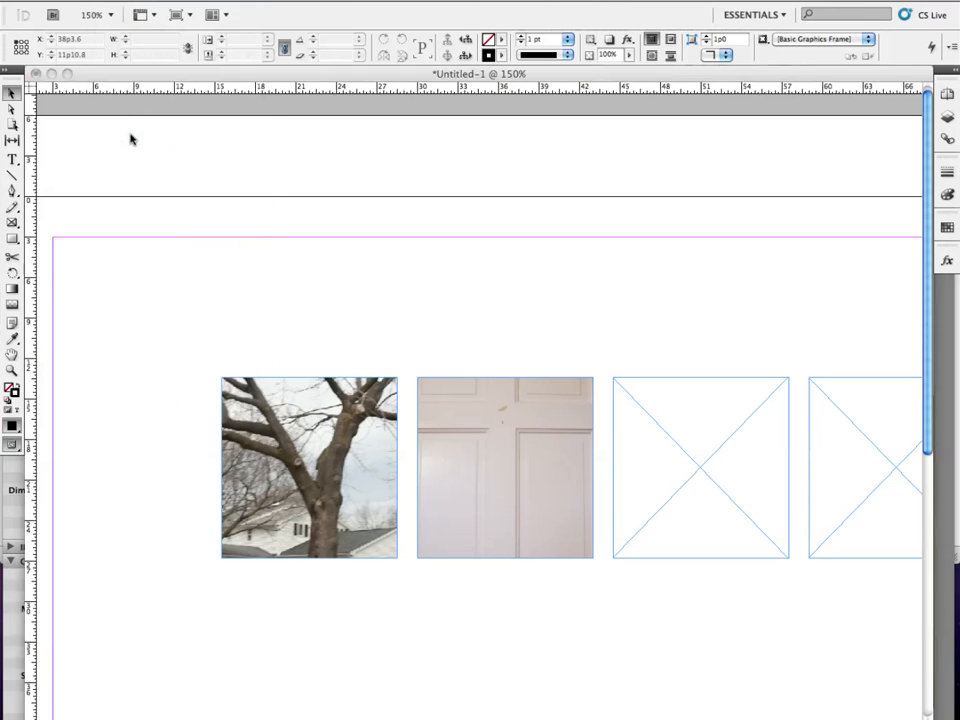
{"action": "type", "text": "alphabet"}
{"action": "key", "text": "super+shift+d"}
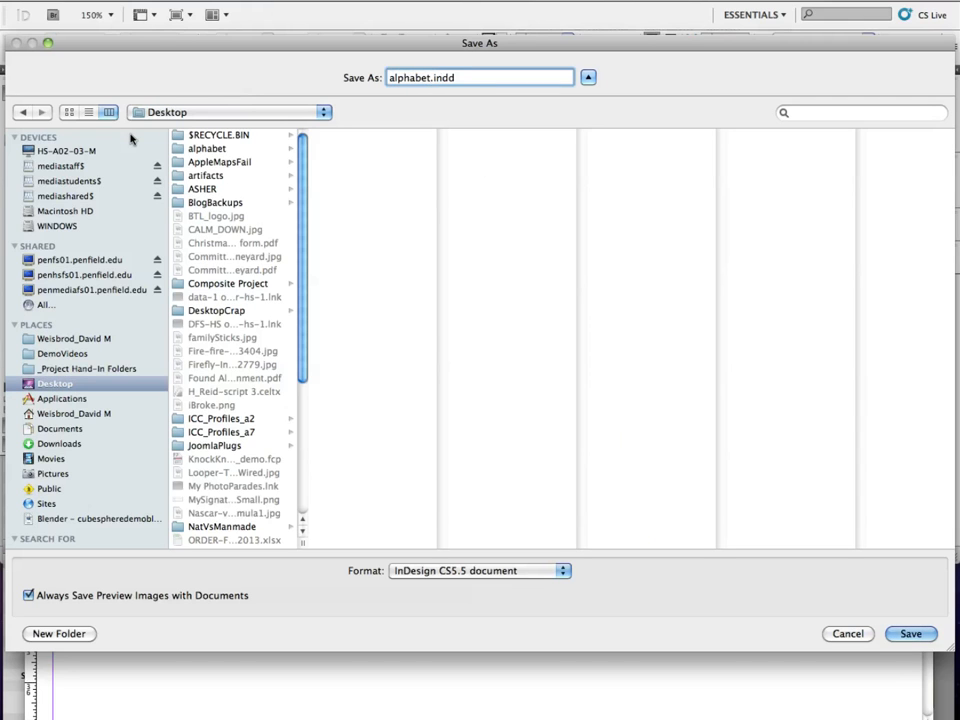
{"action": "left_click", "coordinate": [207, 149]}
{"action": "left_click", "coordinate": [430, 78]}
{"action": "type", "text": "_layout"}
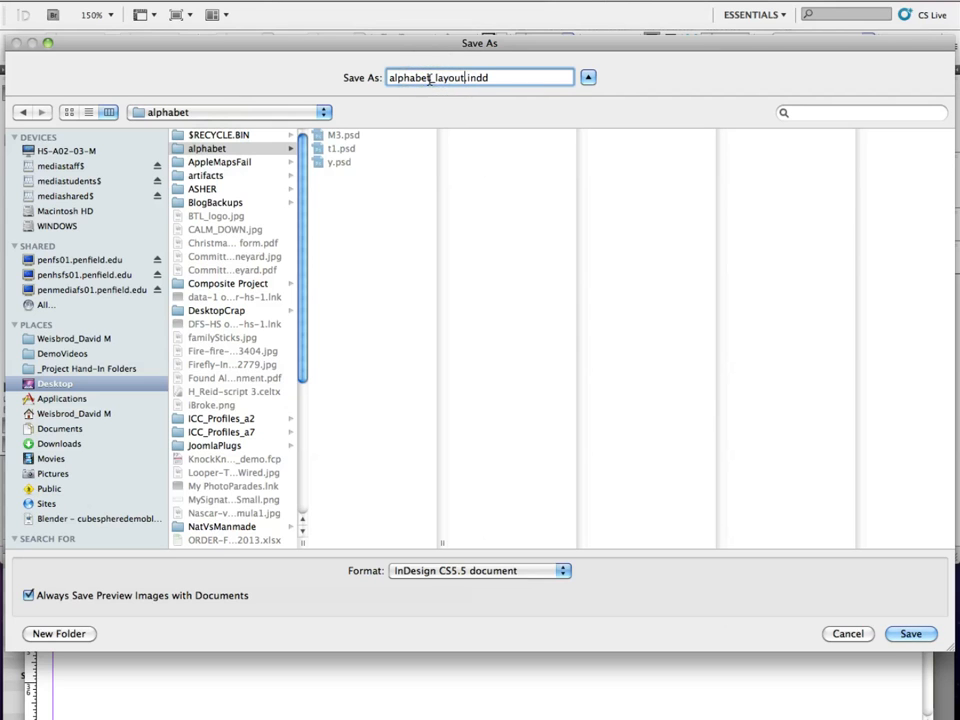
{"action": "key", "text": "Return"}
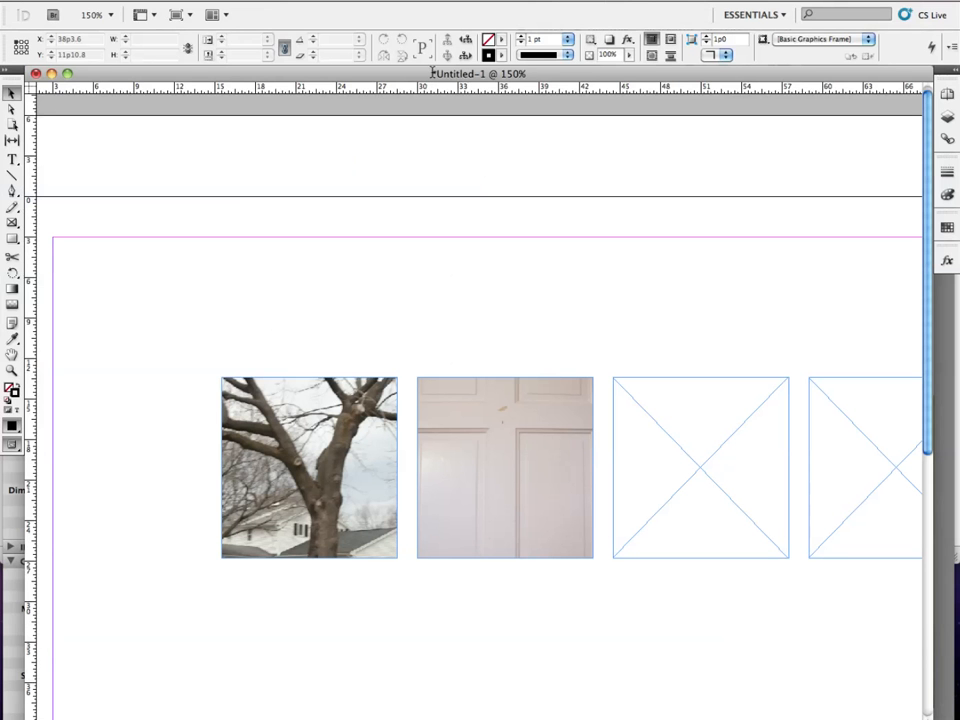